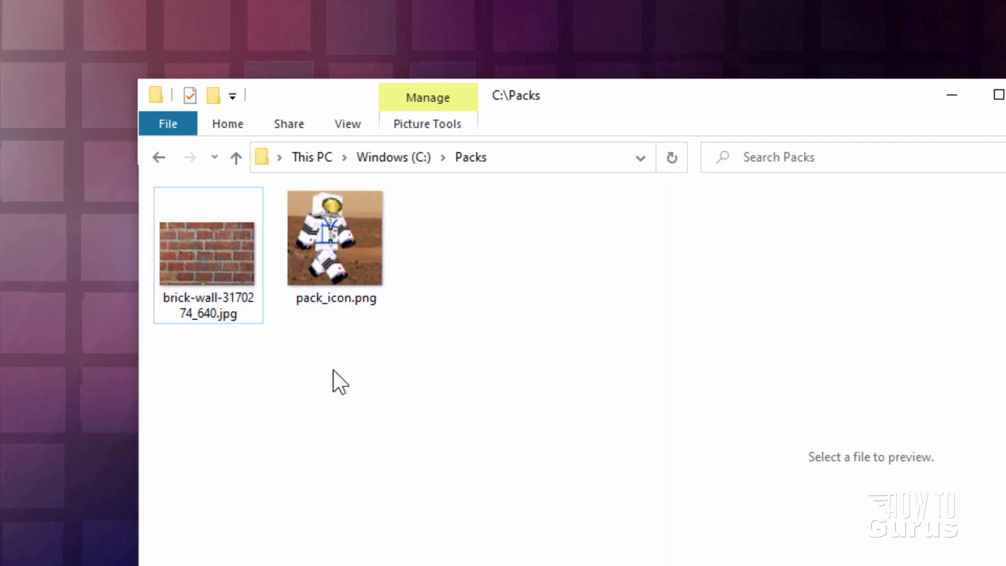
- Download Vanilla_Resource_Pack_1.18.0.zip from the FAQ's resource packs link into C:\Packs
{"action": "mouse_move", "coordinate": [322, 303]}
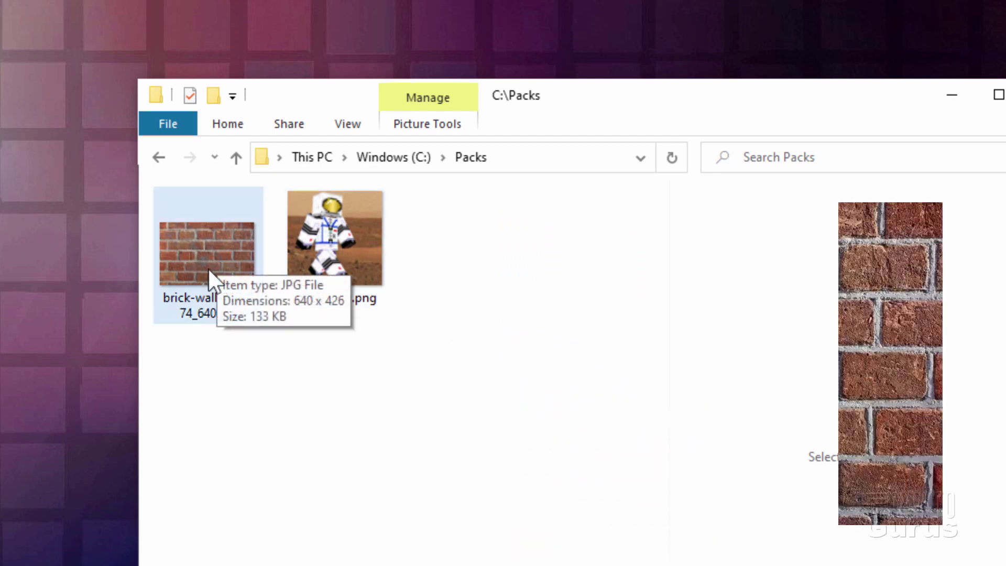
{"action": "mouse_move", "coordinate": [201, 271]}
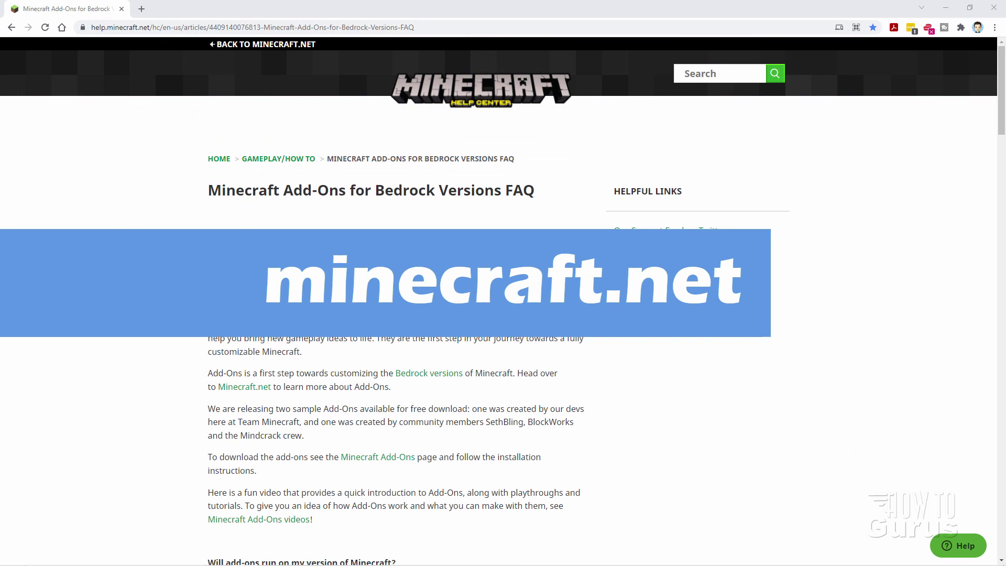
{"action": "left_click", "coordinate": [250, 27]}
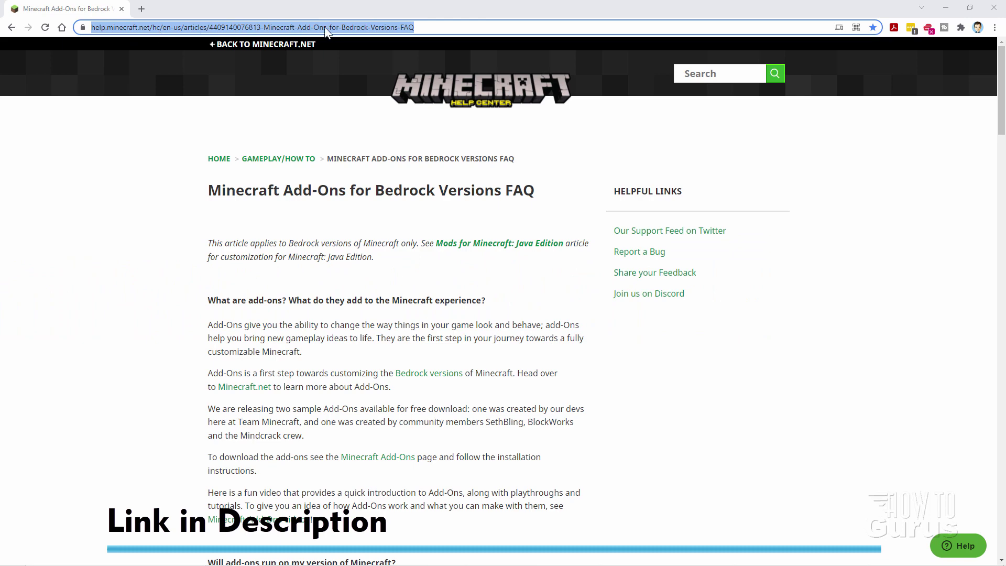
{"action": "left_click", "coordinate": [169, 258]}
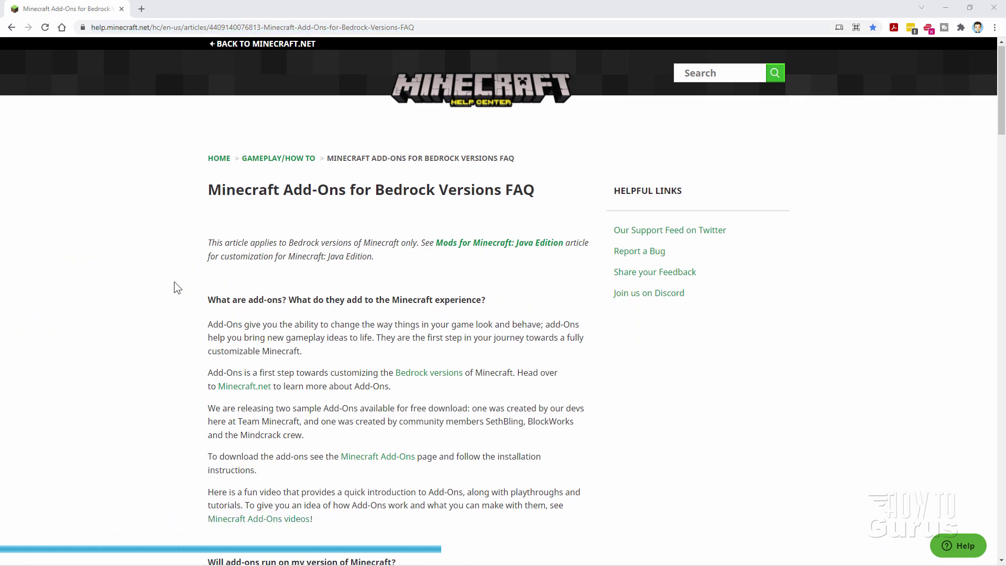
{"action": "scroll", "coordinate": [174, 281], "scroll_direction": "down", "scroll_amount": 5}
{"action": "scroll", "coordinate": [174, 281], "scroll_direction": "down", "scroll_amount": 6}
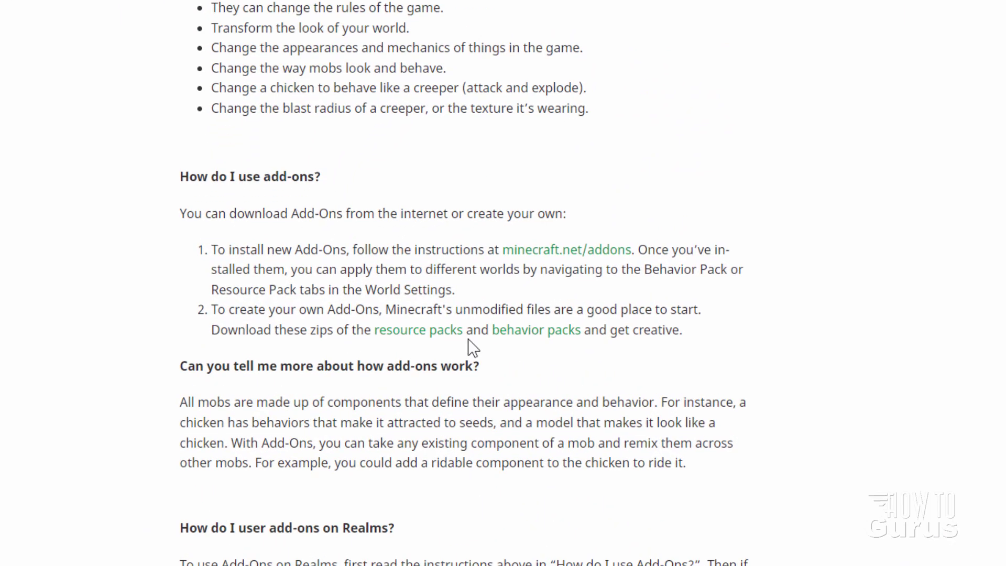
{"action": "left_click", "coordinate": [405, 333]}
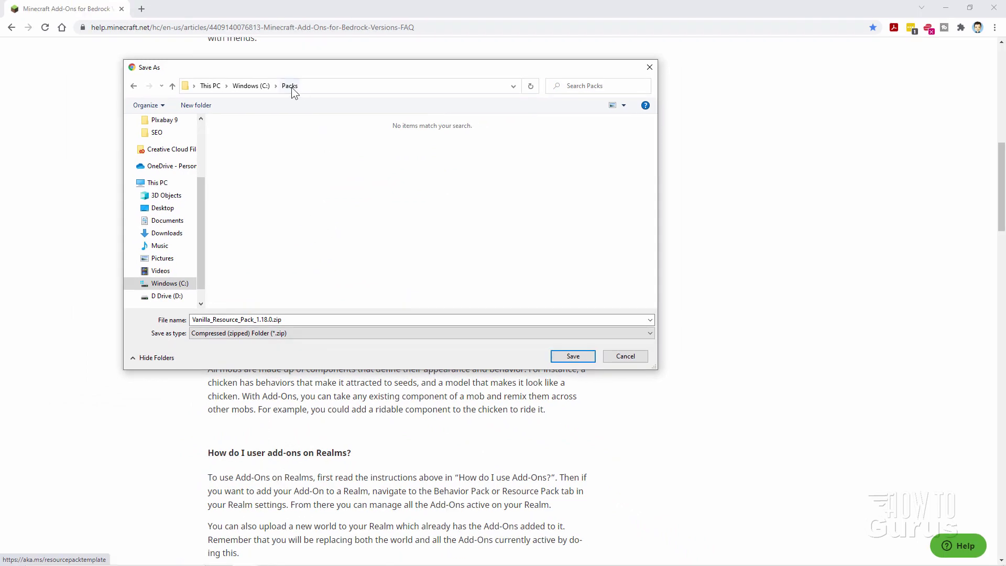
{"action": "left_click", "coordinate": [576, 356]}
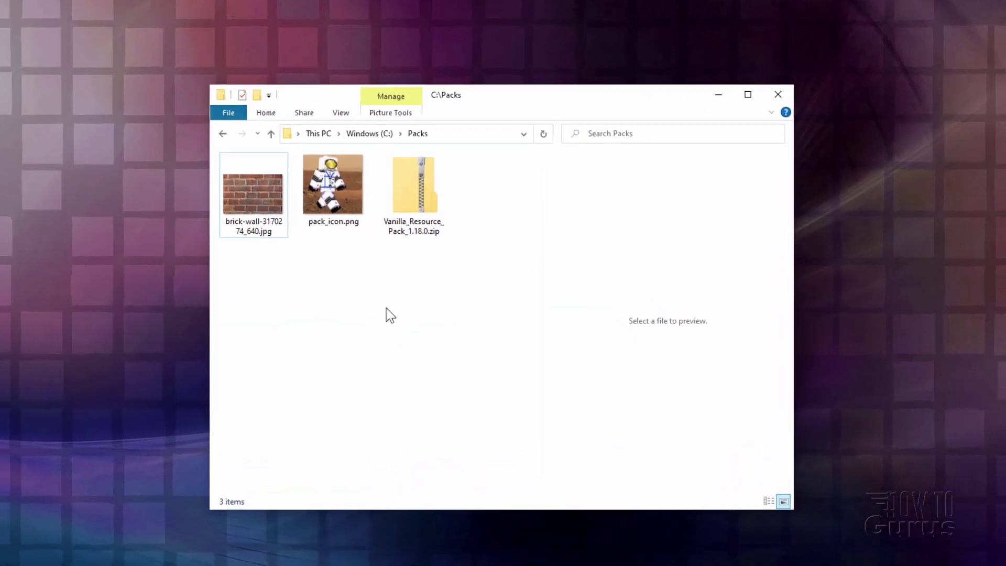
- Open the vanilla pack zip in a new window and copy its manifest.json into C:\Packs
{"action": "left_click", "coordinate": [419, 229]}
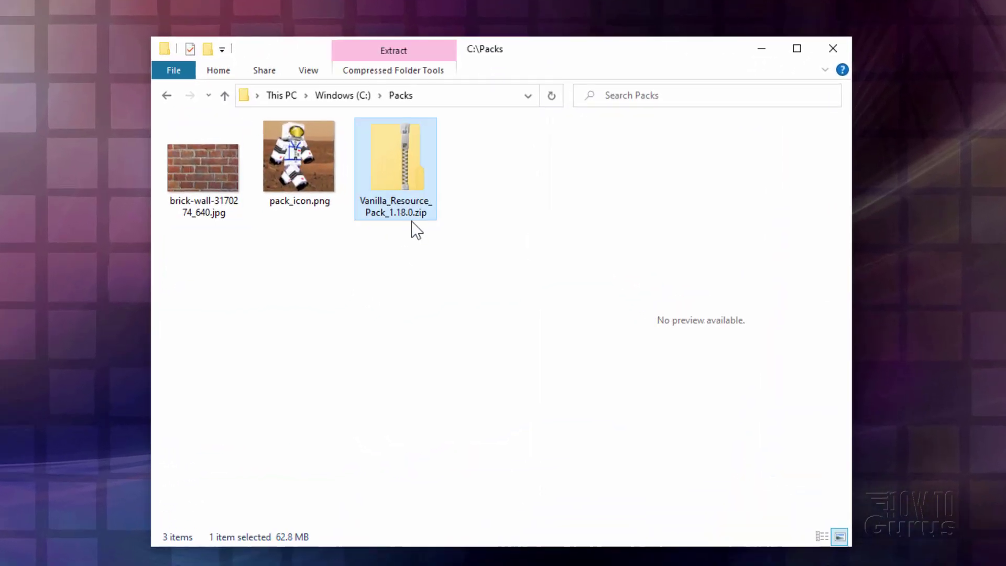
{"action": "right_click", "coordinate": [393, 166]}
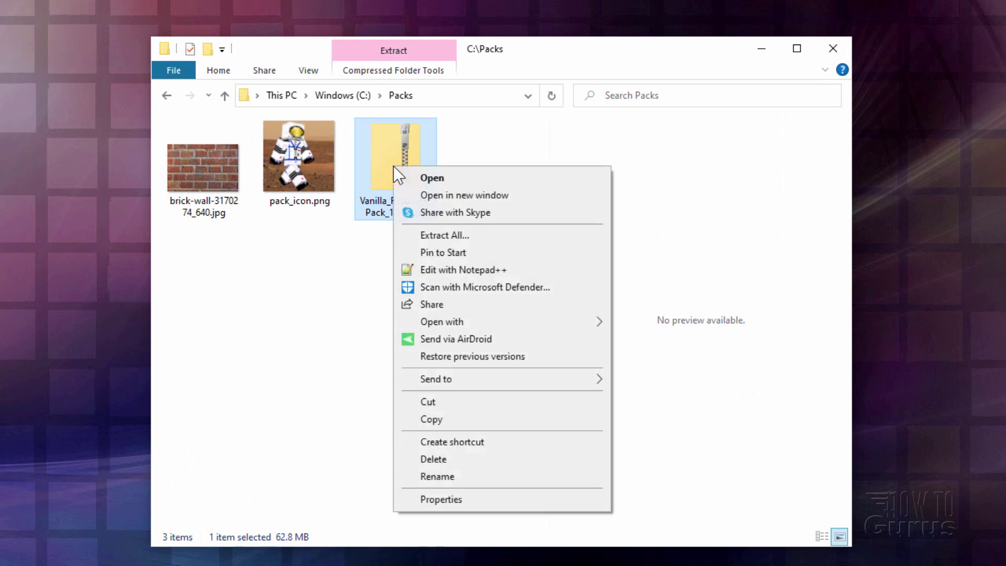
{"action": "left_click", "coordinate": [468, 202]}
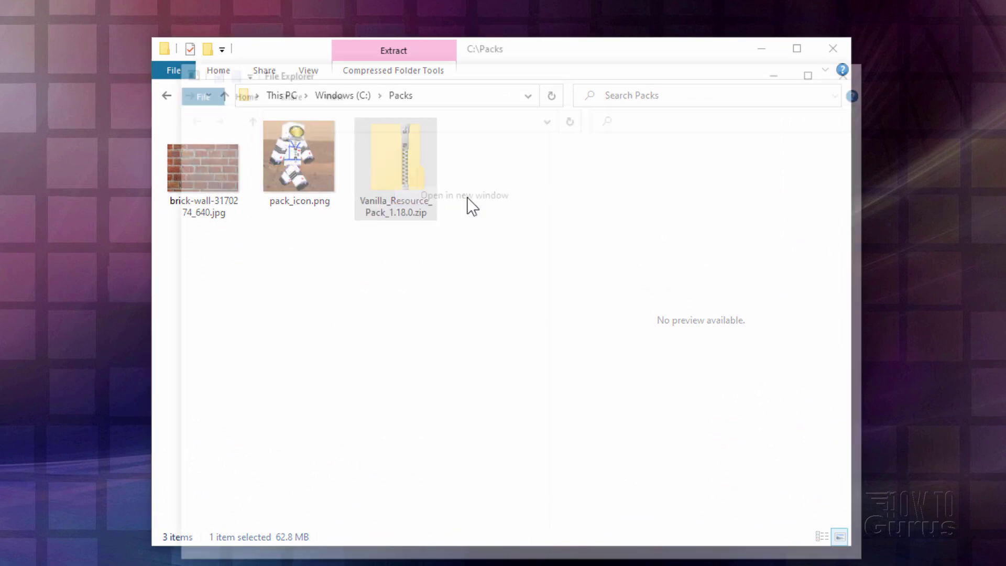
{"action": "left_click_drag", "start_coordinate": [563, 82], "coordinate": [723, 71]}
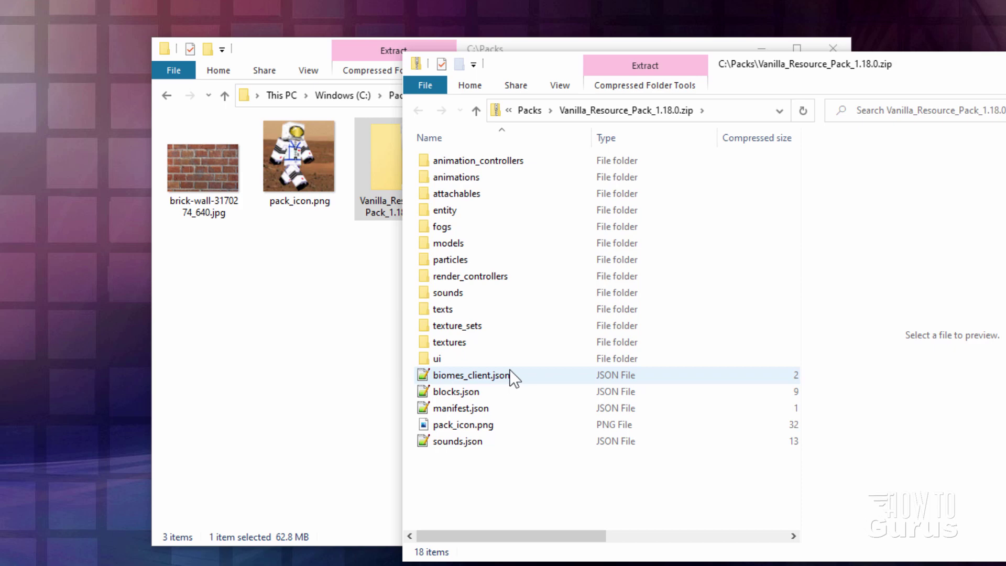
{"action": "left_click", "coordinate": [440, 410]}
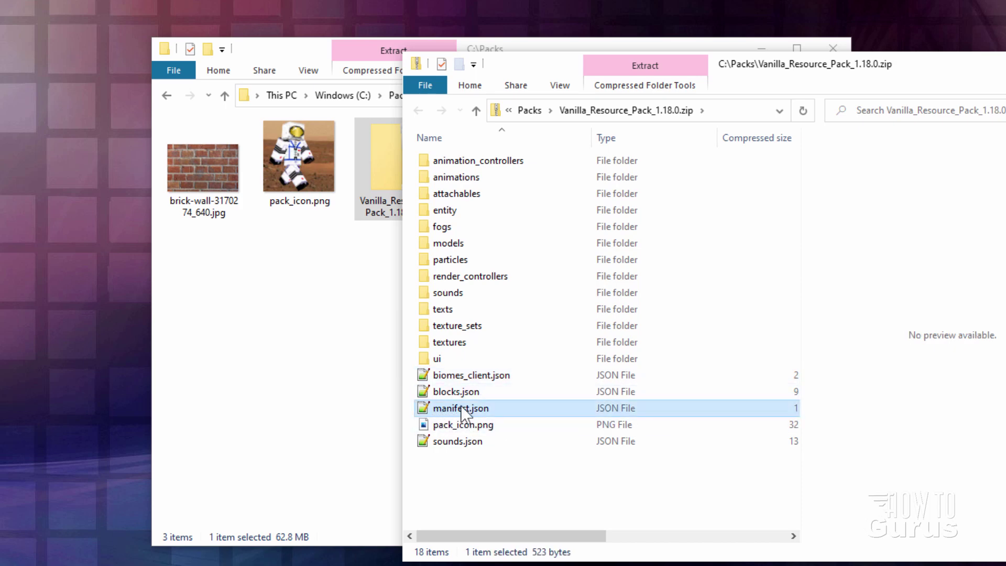
{"action": "left_click_drag", "start_coordinate": [435, 411], "coordinate": [277, 379]}
{"action": "left_click", "coordinate": [296, 390]}
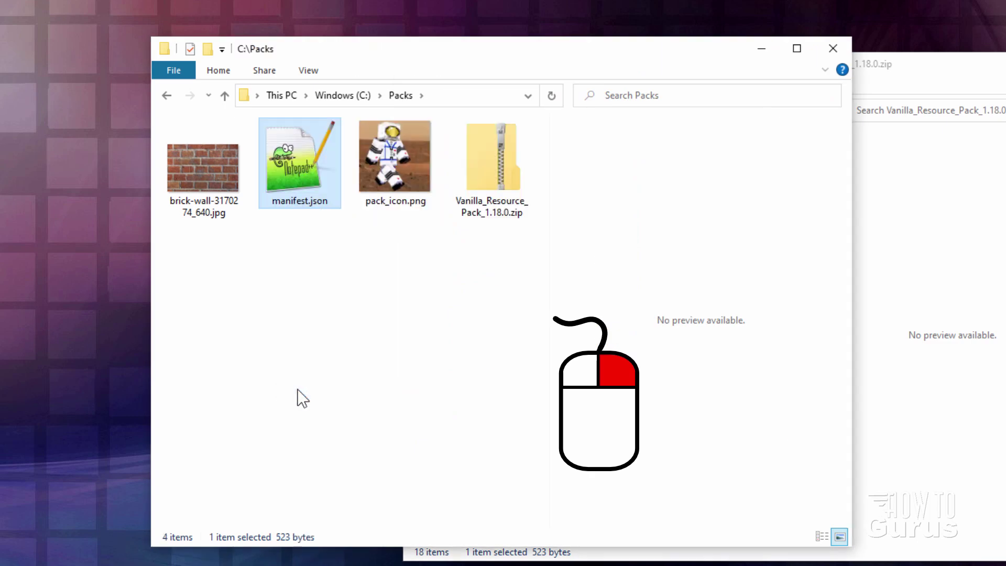
- Open the zip's textures\blocks folder and select brick.png
{"action": "left_click", "coordinate": [916, 81]}
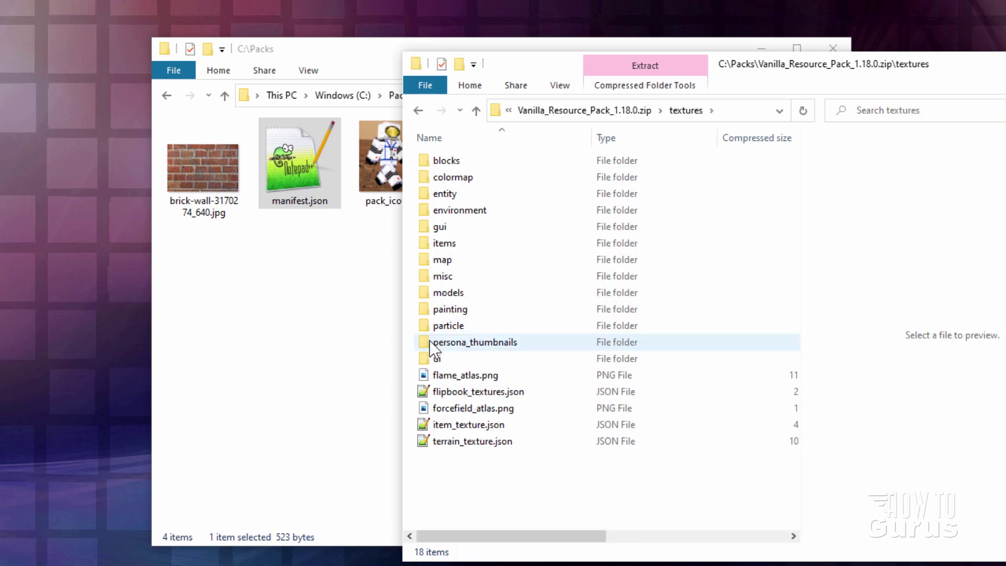
{"action": "double_click", "coordinate": [426, 160]}
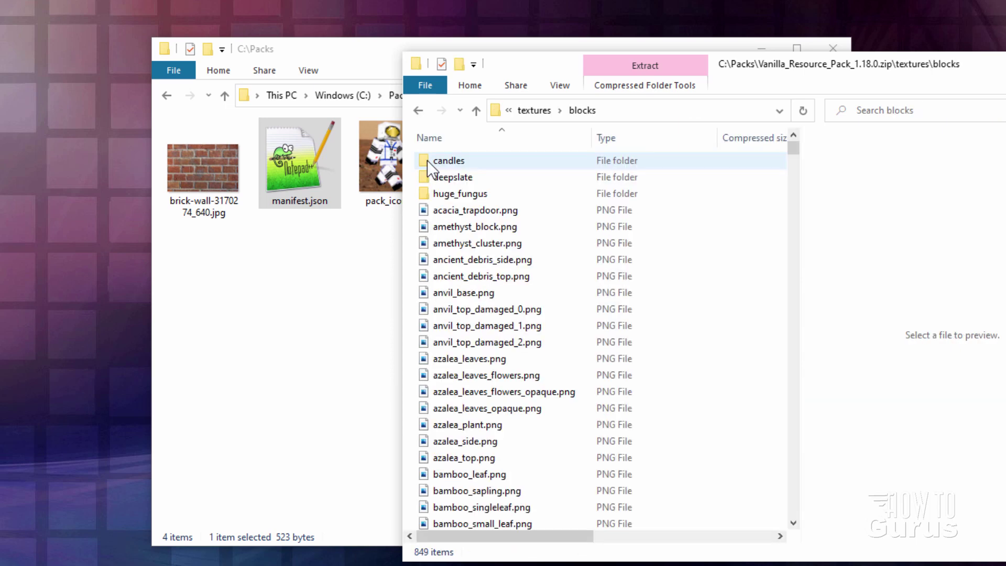
{"action": "scroll", "coordinate": [544, 312], "scroll_direction": "down", "scroll_amount": 10}
{"action": "scroll", "coordinate": [544, 310], "scroll_direction": "down", "scroll_amount": 6}
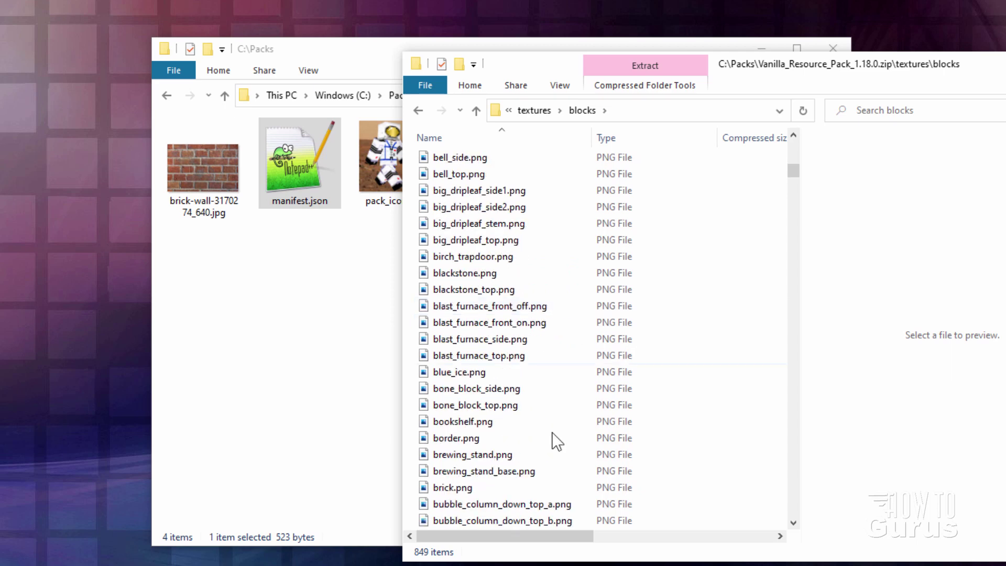
{"action": "left_click", "coordinate": [488, 483]}
{"action": "scroll", "coordinate": [488, 483], "scroll_direction": "down", "scroll_amount": 3}
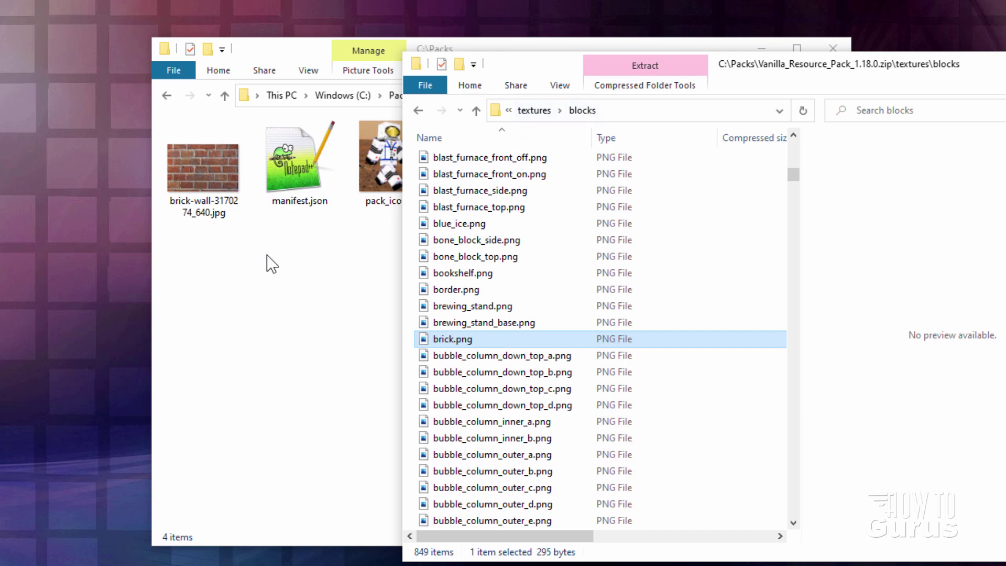
- Create a textures folder in C:\Packs with a blocks subfolder inside it
{"action": "left_click", "coordinate": [305, 52]}
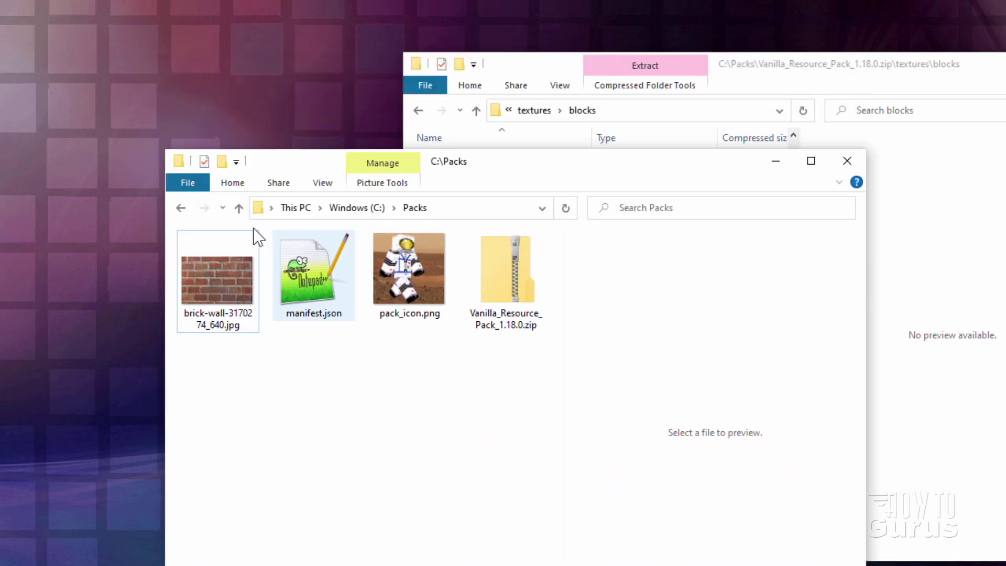
{"action": "left_click", "coordinate": [222, 162]}
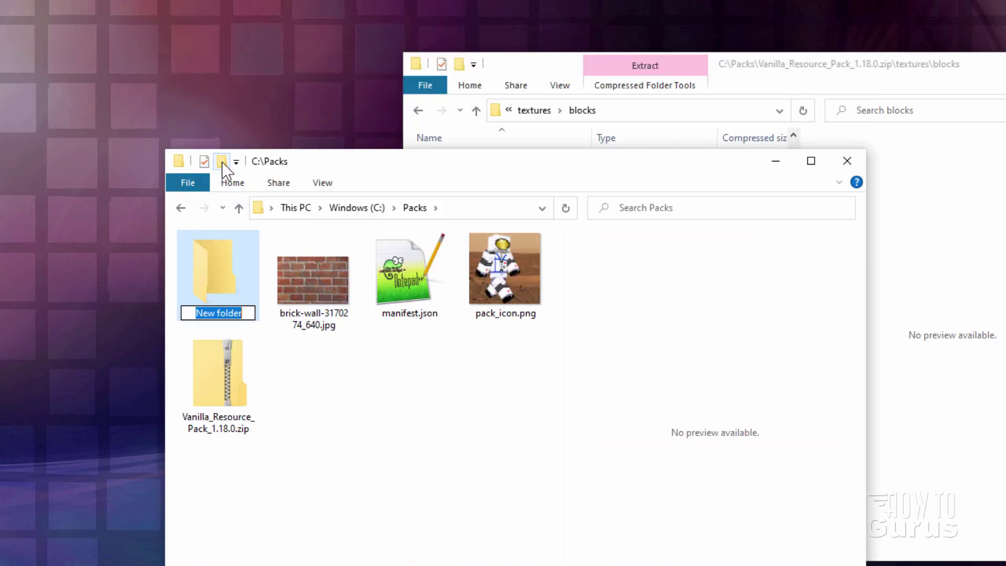
{"action": "type", "text": "textures"}
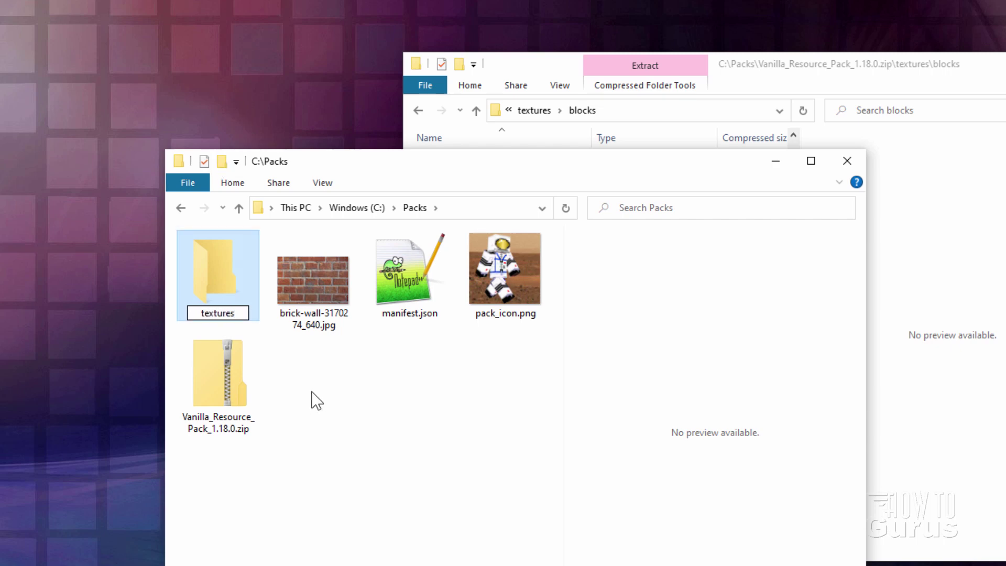
{"action": "key", "text": "Return"}
{"action": "double_click", "coordinate": [228, 269]}
{"action": "left_click", "coordinate": [221, 162]}
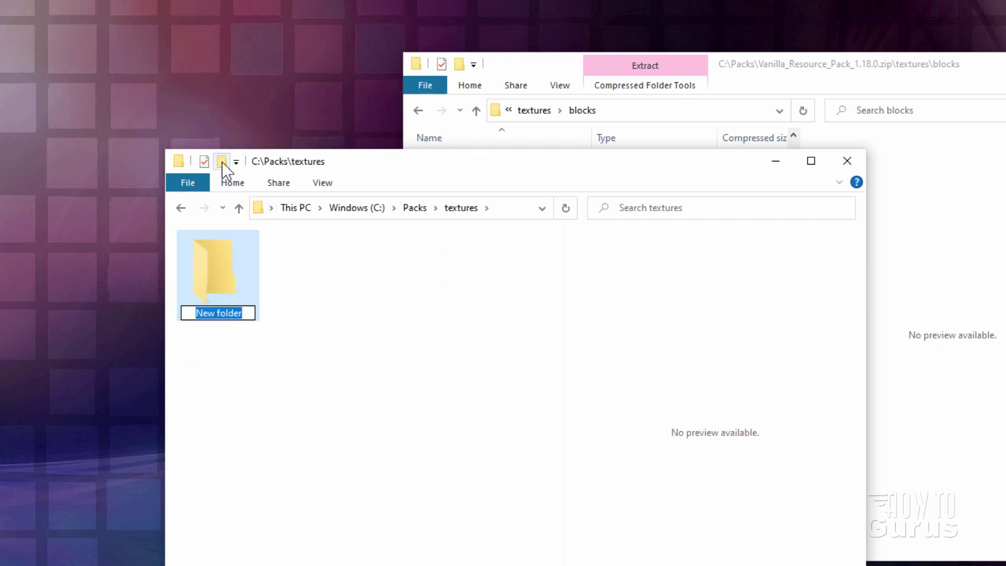
{"action": "type", "text": "blocks"}
{"action": "key", "text": "Return"}
{"action": "double_click", "coordinate": [225, 269]}
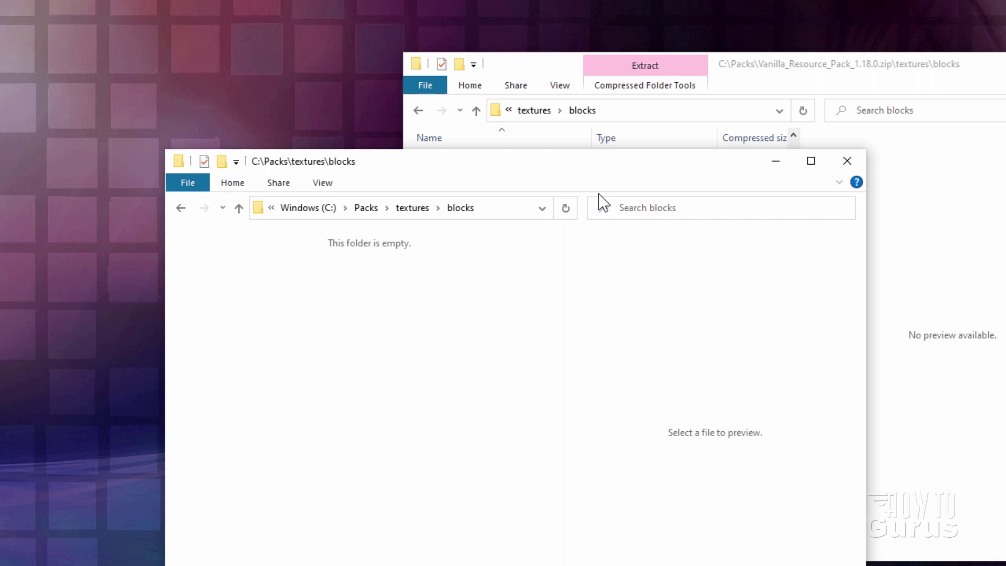
- Copy brick.png from the zip into the new blocks folder, then return to Packs
{"action": "key", "text": "alt+Tab"}
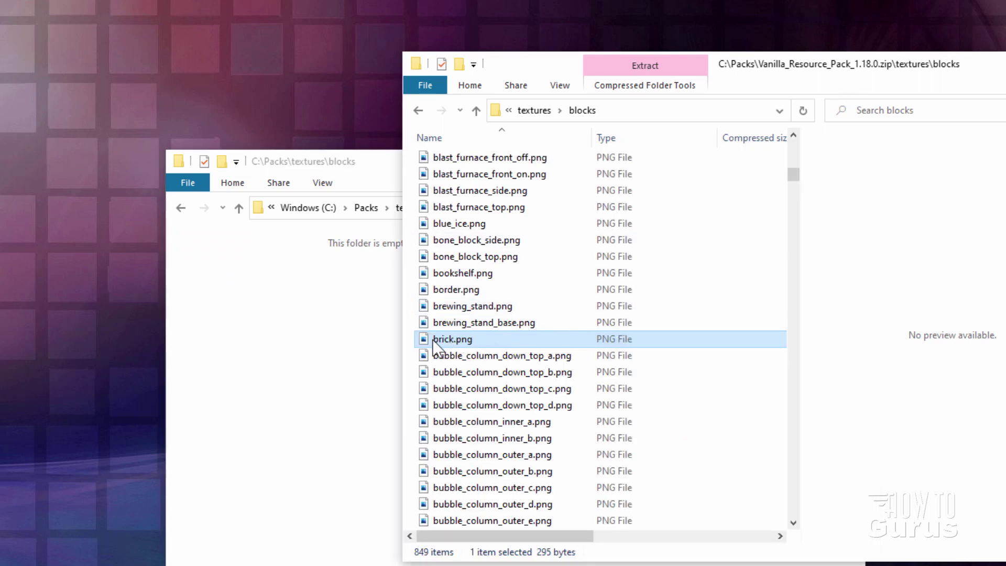
{"action": "left_click_drag", "start_coordinate": [454, 343], "coordinate": [290, 338]}
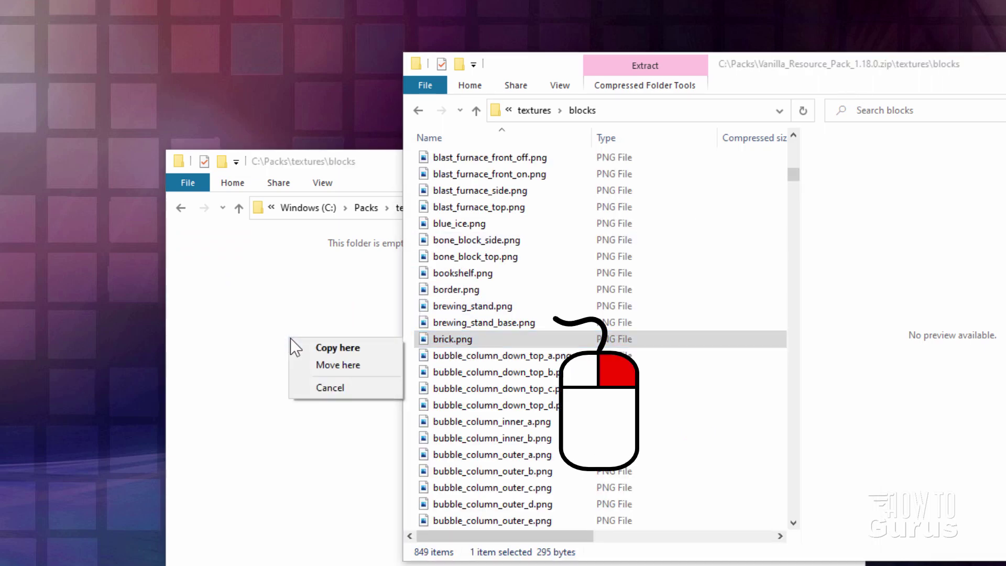
{"action": "left_click", "coordinate": [314, 347]}
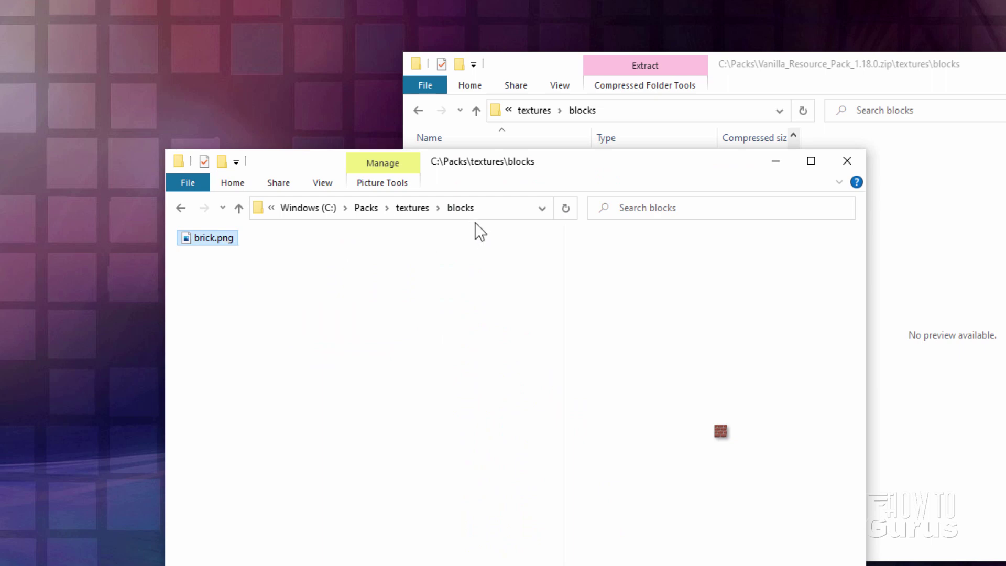
{"action": "left_click", "coordinate": [938, 84]}
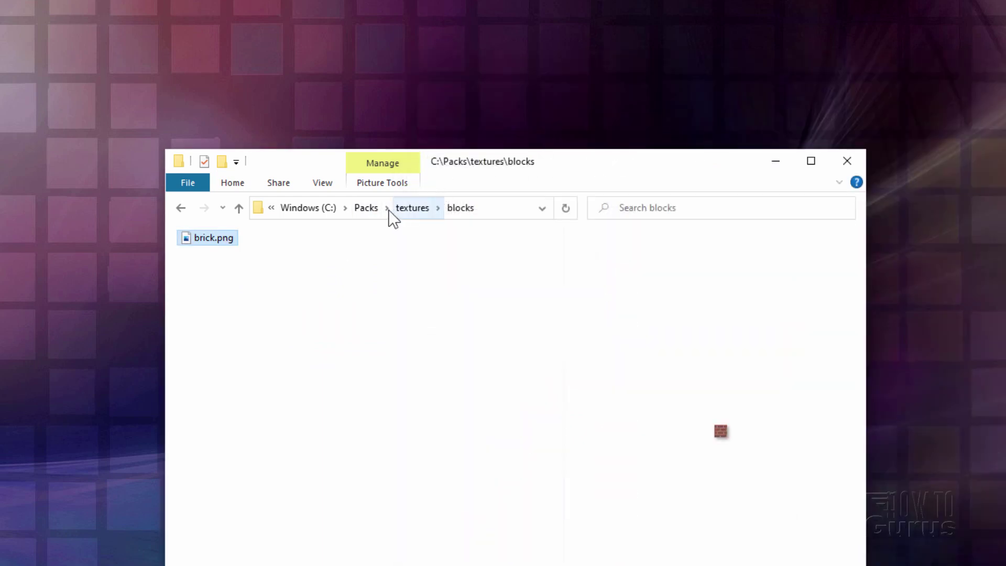
{"action": "left_click", "coordinate": [369, 207]}
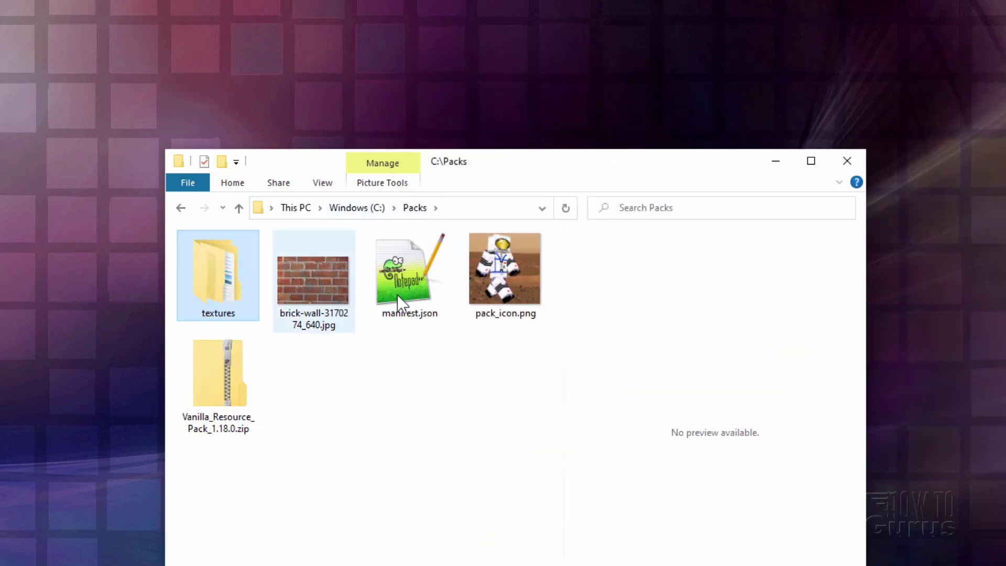
- Open the brick-wall photo in paint.net by dragging it from the Packs folder
{"action": "left_click_drag", "start_coordinate": [525, 184], "coordinate": [508, 45]}
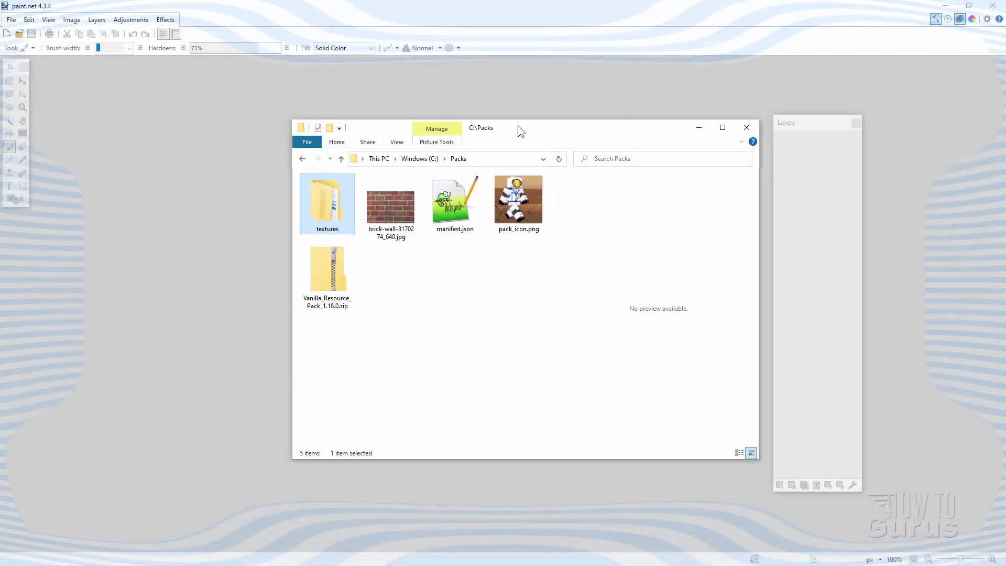
{"action": "mouse_move", "coordinate": [406, 246]}
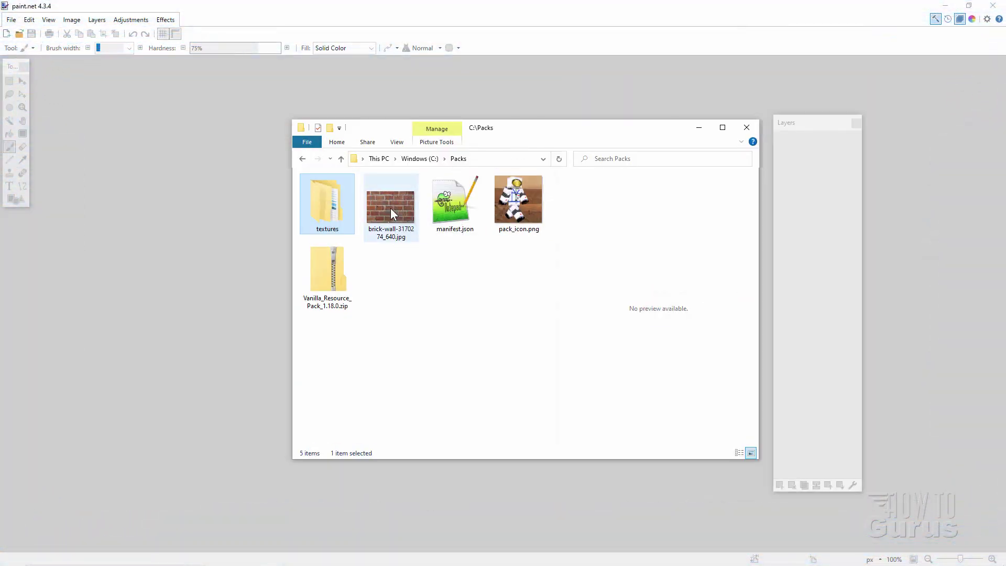
{"action": "left_click_drag", "start_coordinate": [391, 208], "coordinate": [213, 212]}
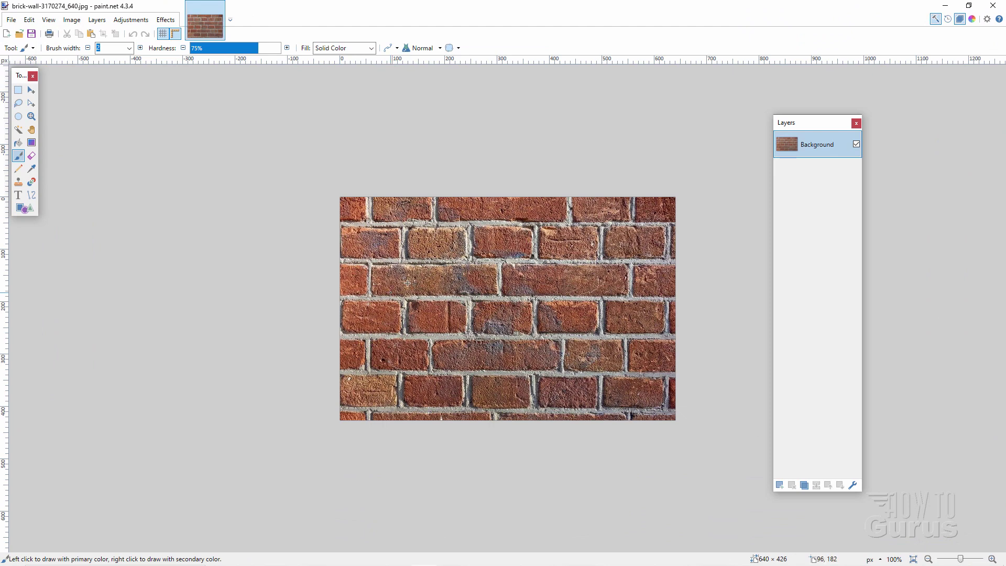
- Open brick.png from textures\blocks in paint.net as its own image
{"action": "key", "text": "alt+Tab"}
{"action": "double_click", "coordinate": [328, 206]}
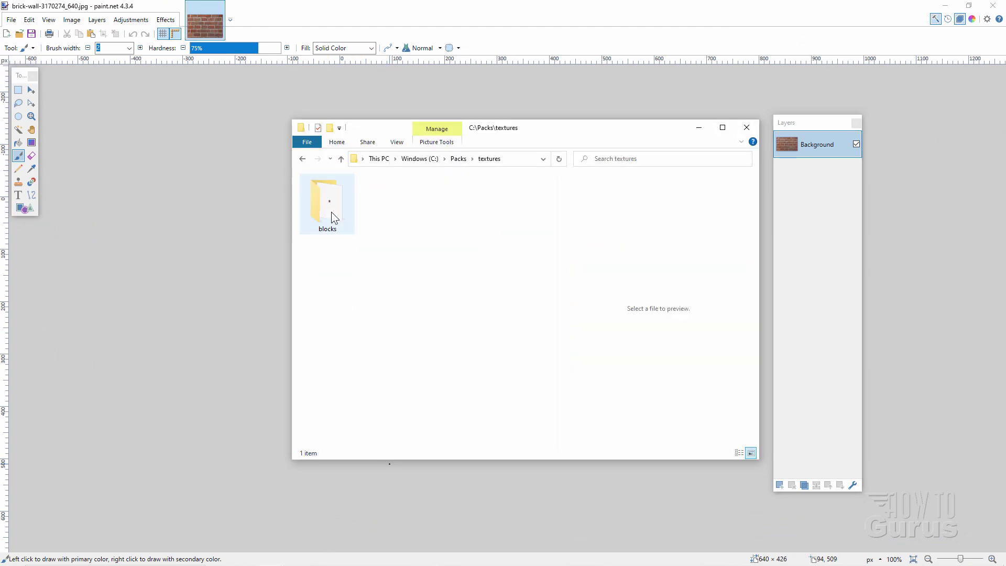
{"action": "double_click", "coordinate": [331, 212]}
{"action": "left_click_drag", "start_coordinate": [331, 224], "coordinate": [206, 234]}
{"action": "left_click", "coordinate": [457, 290]}
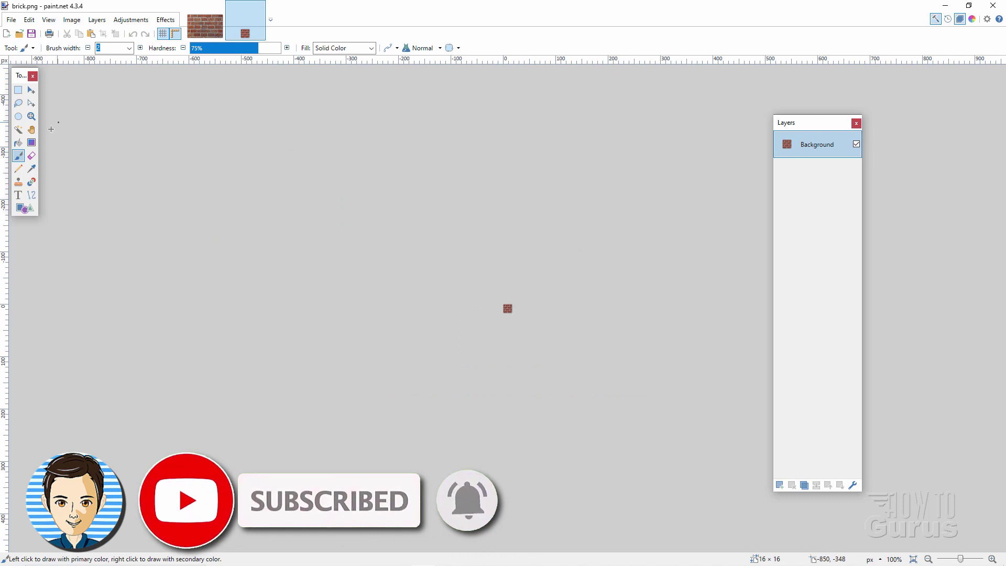
- Zoom the brick texture to 2800% to inspect its pixels
{"action": "key", "text": "z"}
{"action": "left_click", "coordinate": [509, 312]}
{"action": "left_click", "coordinate": [509, 312]}
{"action": "left_click", "coordinate": [509, 311]}
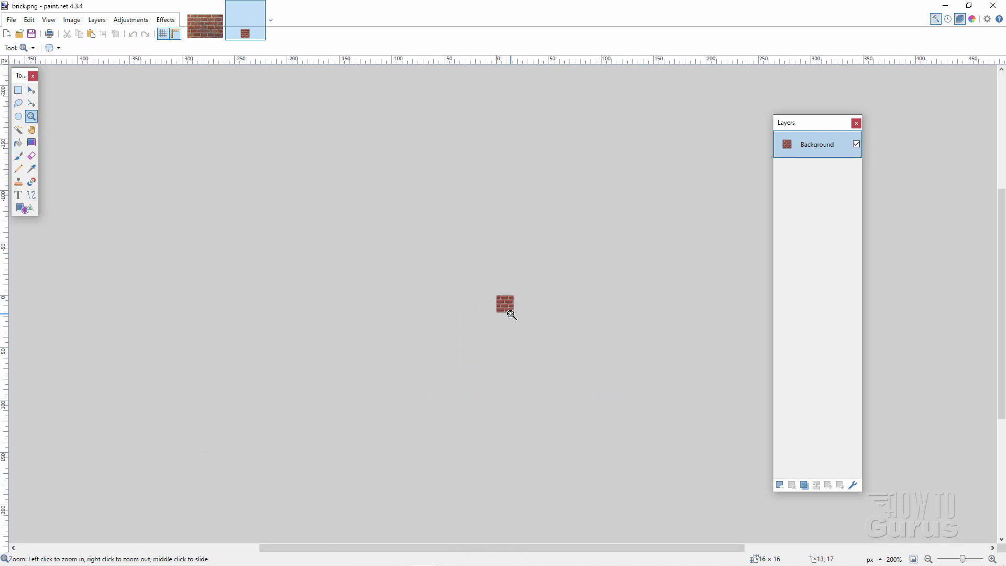
{"action": "left_click", "coordinate": [509, 311]}
{"action": "left_click", "coordinate": [509, 311]}
{"action": "left_click", "coordinate": [509, 311]}
{"action": "left_click", "coordinate": [510, 310]}
{"action": "left_click", "coordinate": [510, 311]}
{"action": "left_click", "coordinate": [511, 298]}
{"action": "left_click", "coordinate": [519, 287]}
{"action": "left_click", "coordinate": [540, 257]}
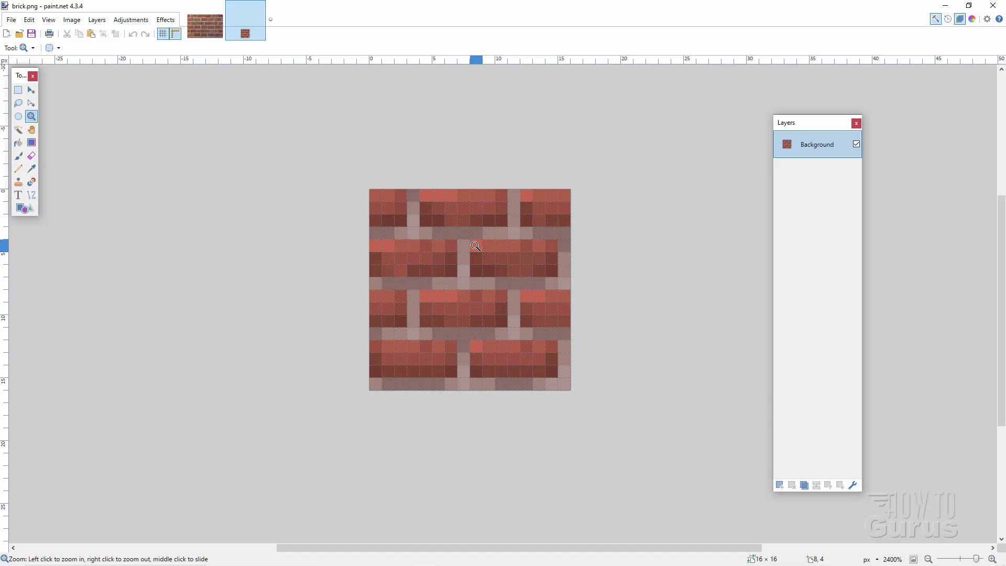
{"action": "left_click", "coordinate": [560, 225]}
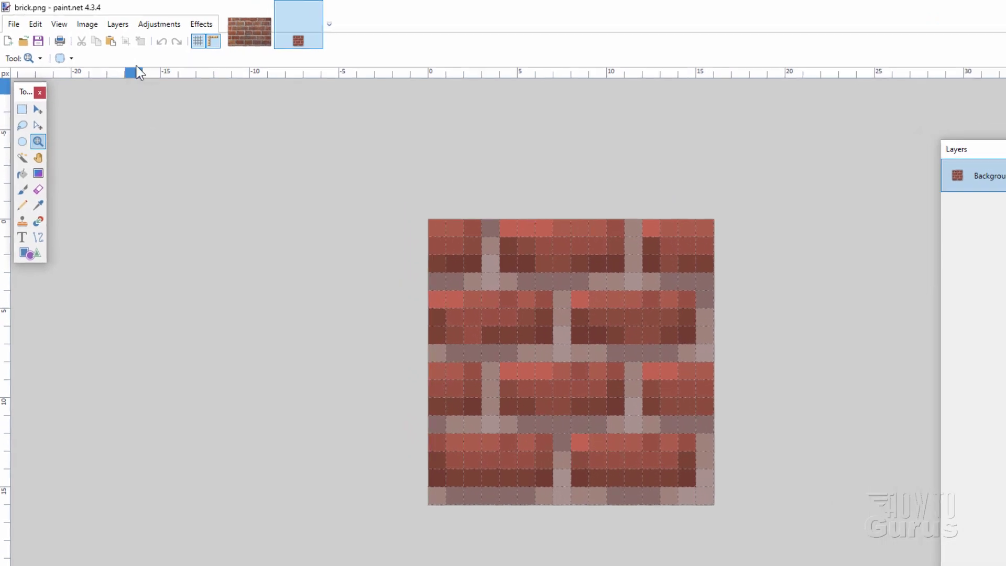
- Check in the Resize dialog that brick.png is 16 × 16 pixels, then cancel
{"action": "left_click", "coordinate": [72, 20]}
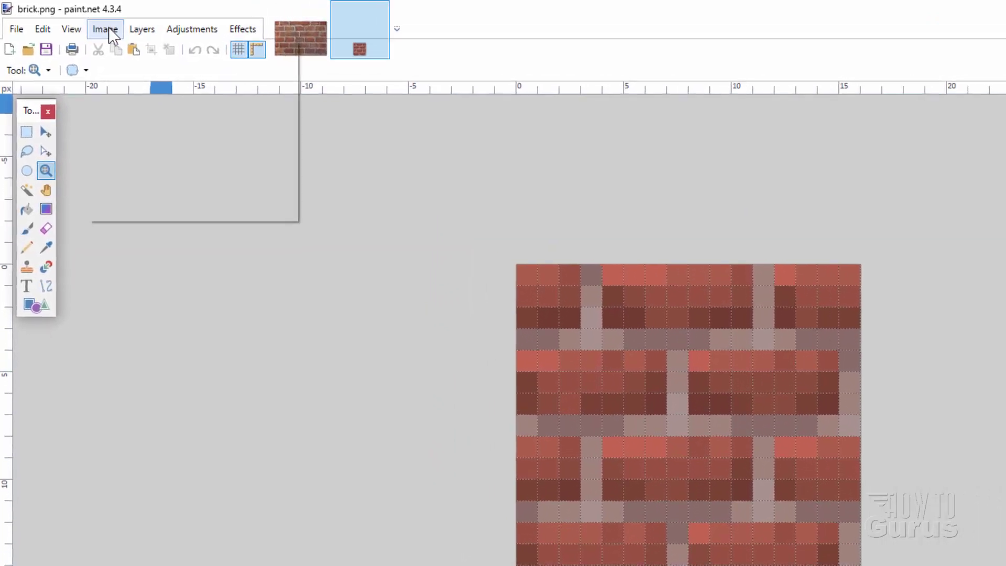
{"action": "left_click", "coordinate": [131, 70]}
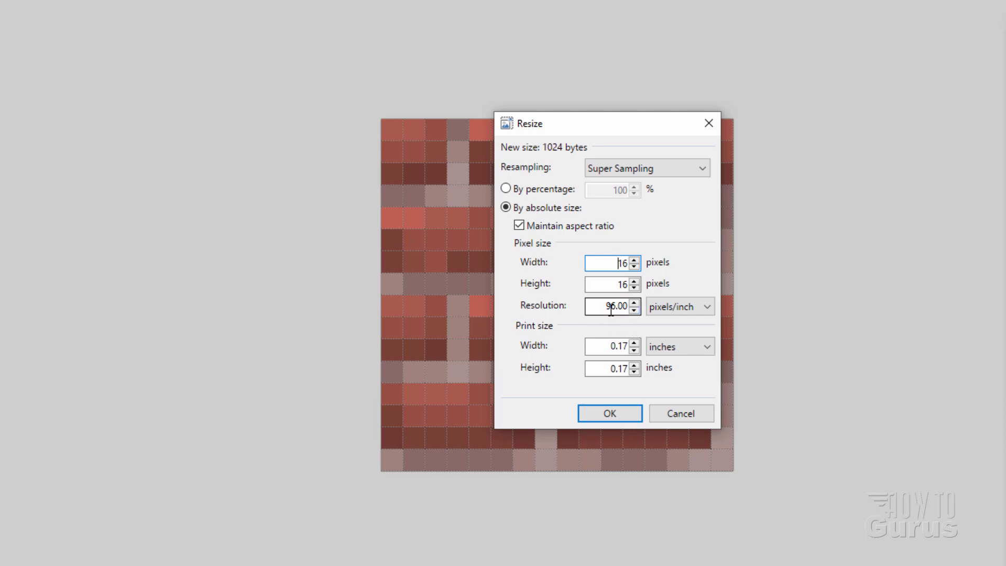
{"action": "left_click_drag", "start_coordinate": [601, 308], "coordinate": [637, 315]}
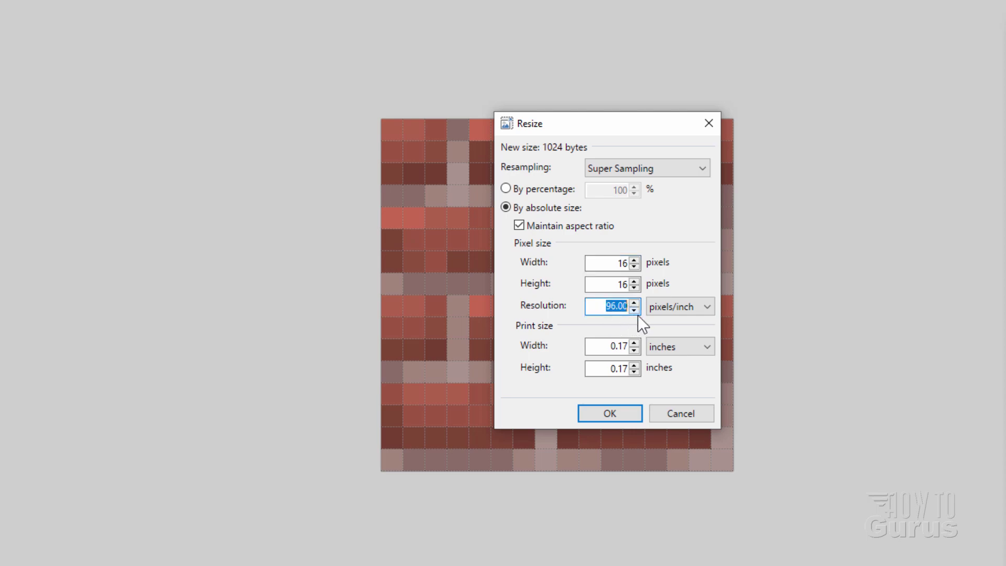
{"action": "left_click", "coordinate": [615, 264]}
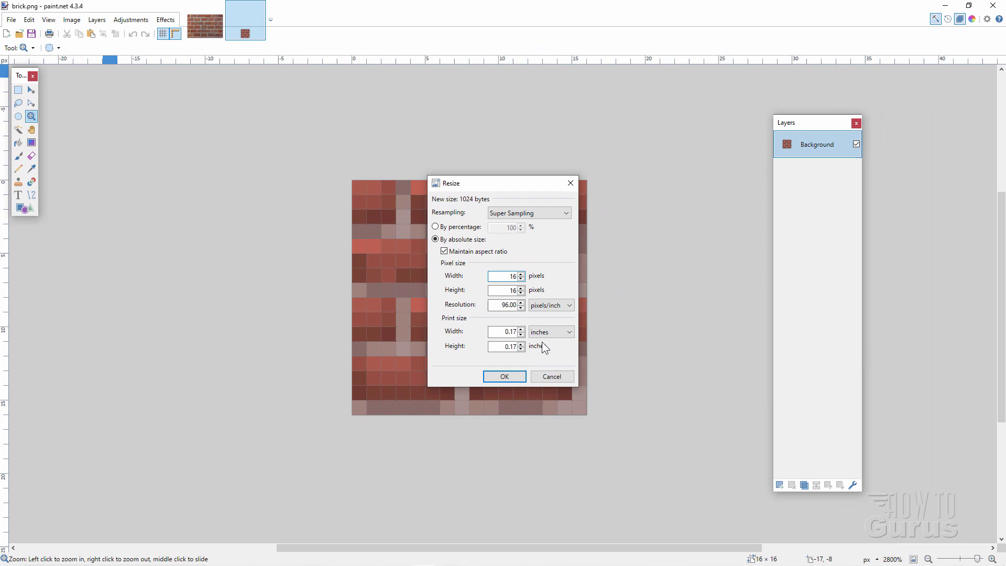
{"action": "left_click", "coordinate": [559, 375]}
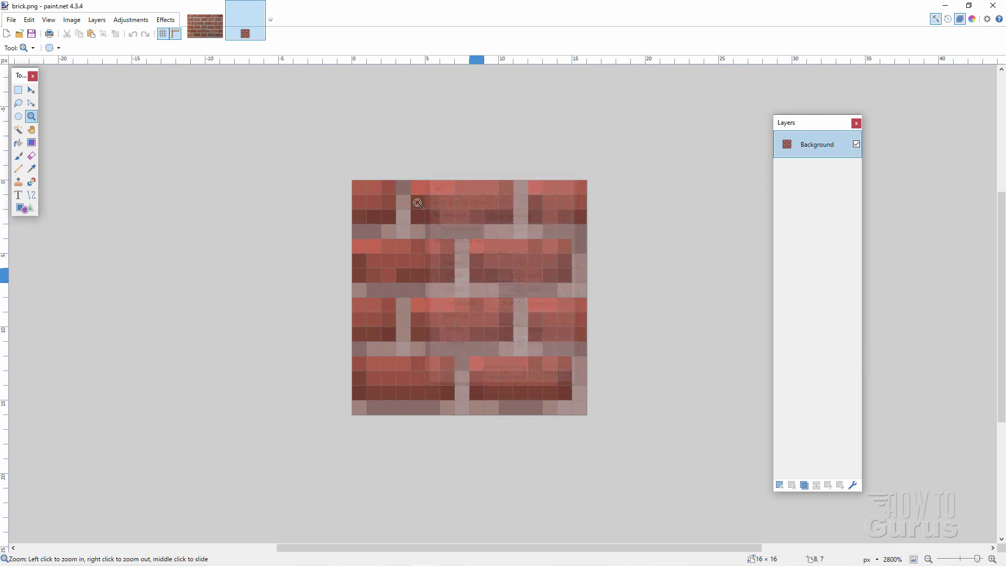
- On the brick-wall photo, select a 281 × 281 square of central bricks using fixed-ratio Rectangle Select
{"action": "left_click", "coordinate": [208, 31]}
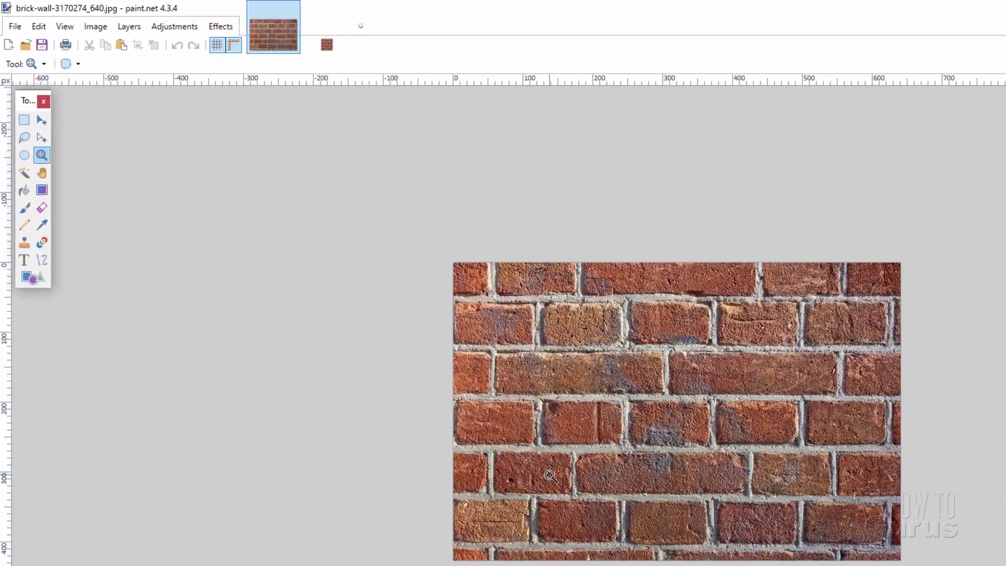
{"action": "left_click", "coordinate": [18, 91]}
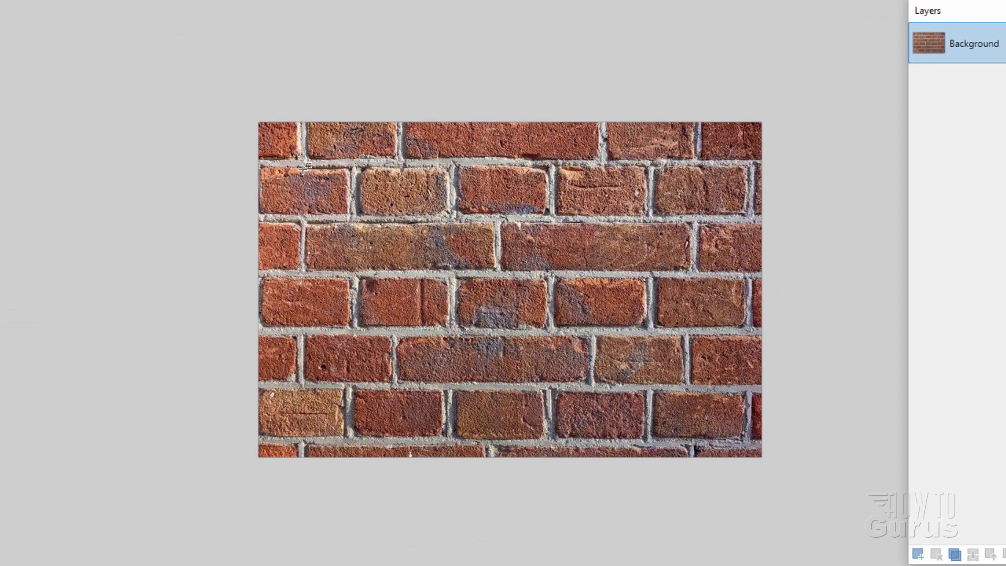
{"action": "left_click_drag", "start_coordinate": [303, 168], "coordinate": [490, 352]}
{"action": "left_click", "coordinate": [449, 294]}
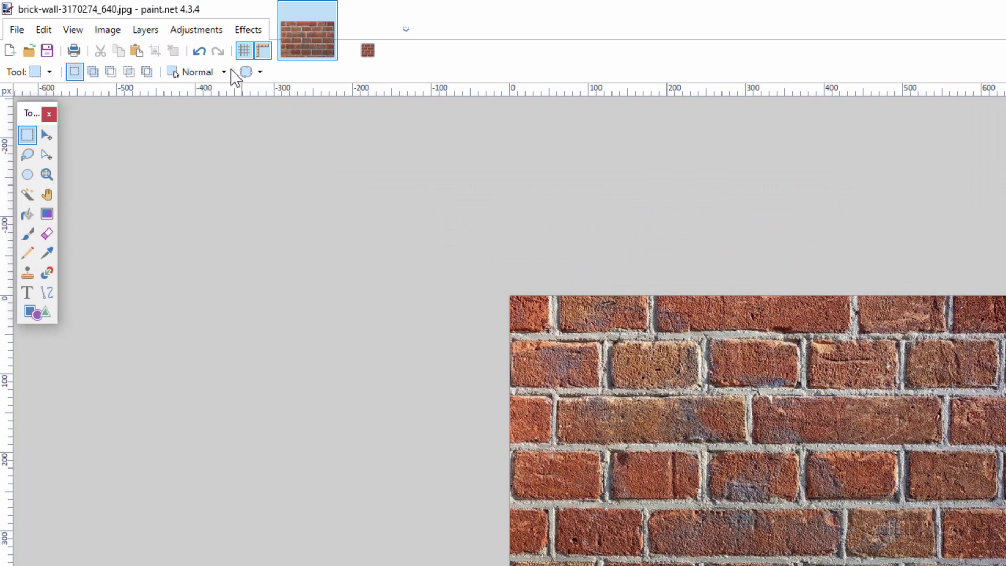
{"action": "left_click", "coordinate": [225, 73]}
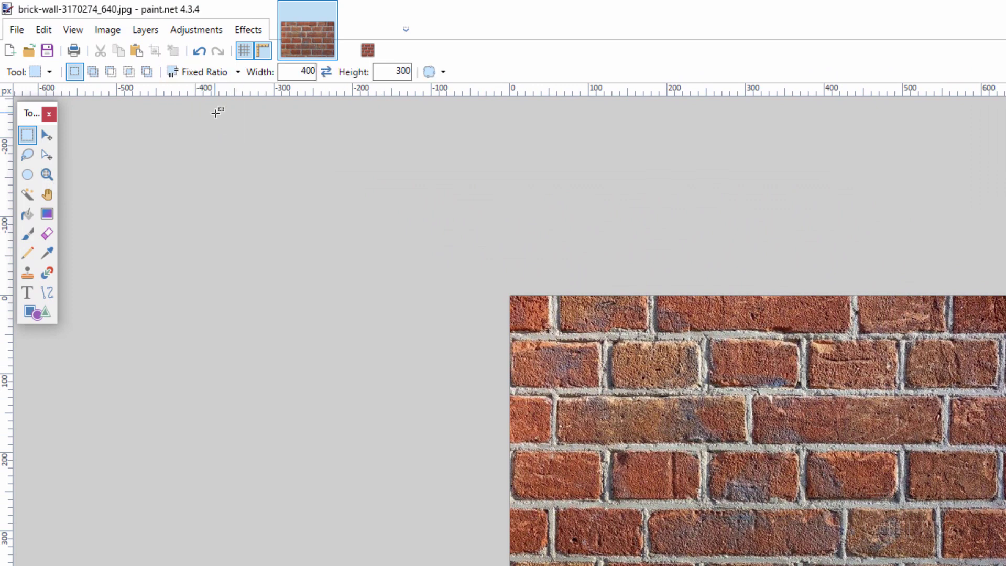
{"action": "double_click", "coordinate": [302, 71]}
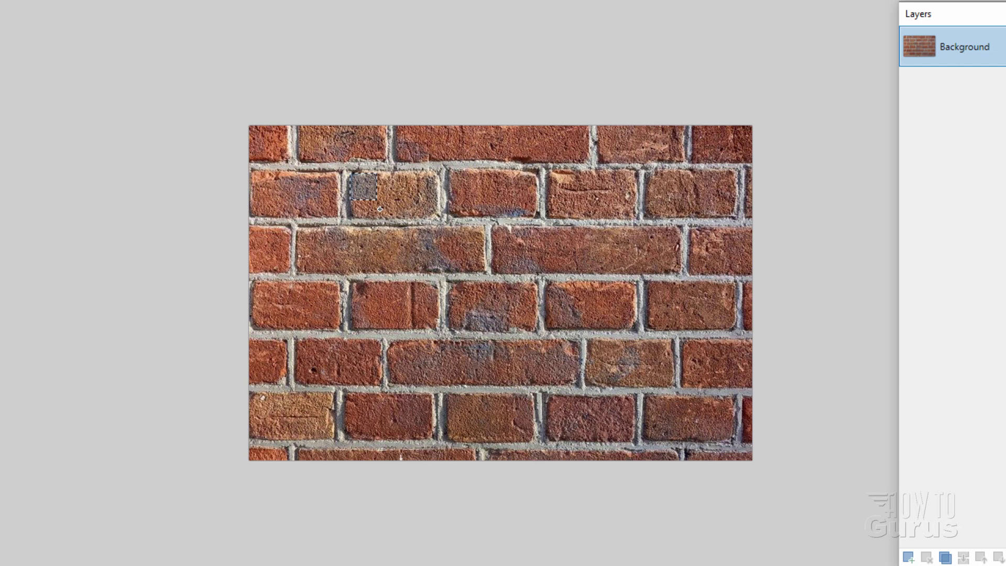
{"action": "left_click_drag", "start_coordinate": [380, 209], "coordinate": [580, 382]}
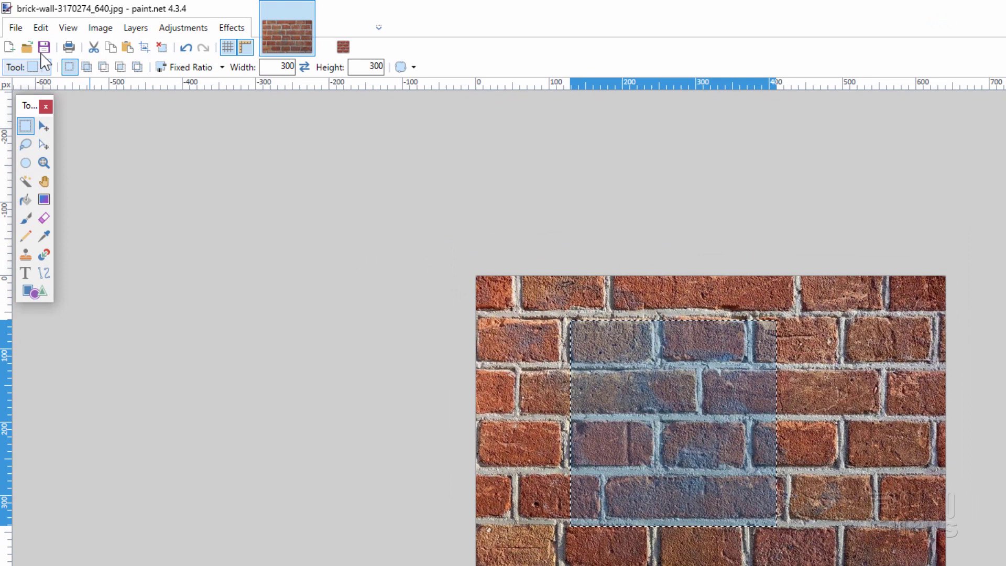
- Copy the brick square and paste it into a new 281 × 281 image
{"action": "left_click", "coordinate": [33, 22]}
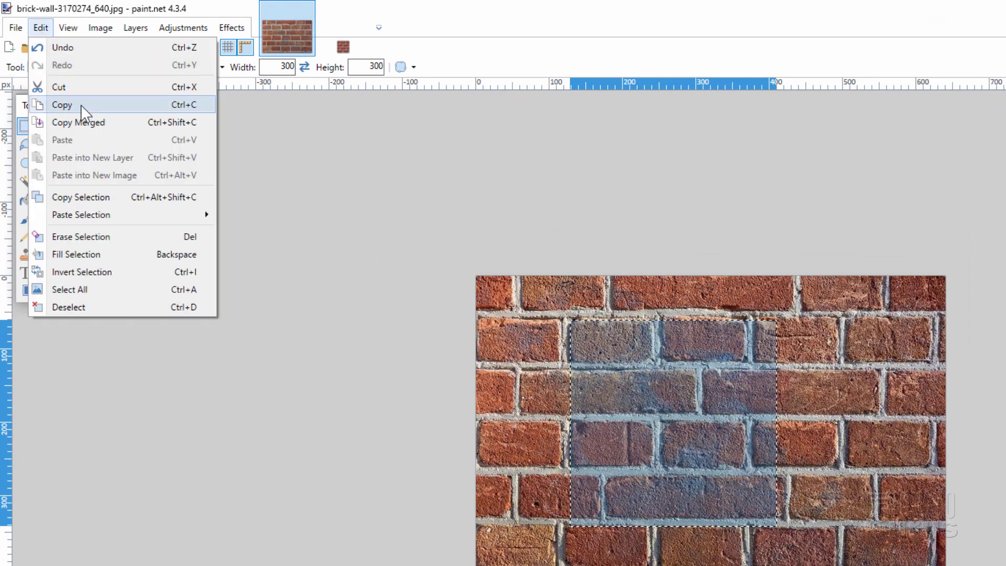
{"action": "left_click", "coordinate": [62, 105]}
{"action": "left_click", "coordinate": [16, 29]}
{"action": "left_click", "coordinate": [33, 48]}
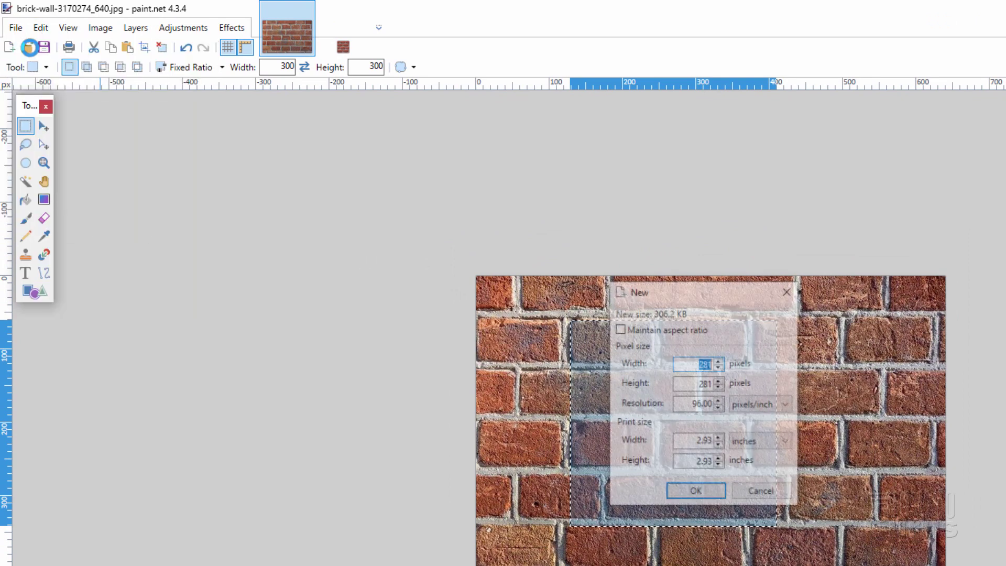
{"action": "left_click_drag", "start_coordinate": [716, 303], "coordinate": [387, 282]}
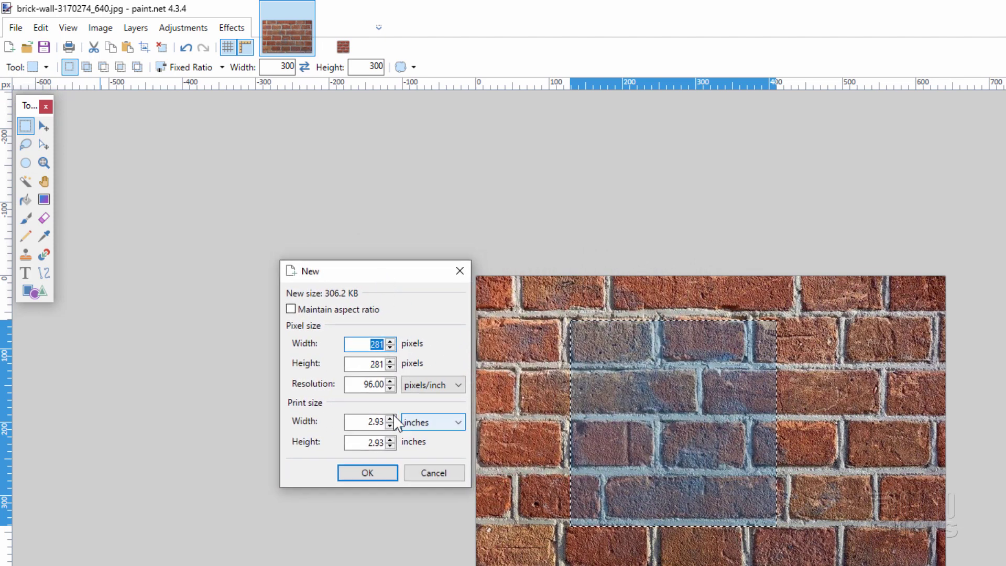
{"action": "left_click", "coordinate": [367, 474]}
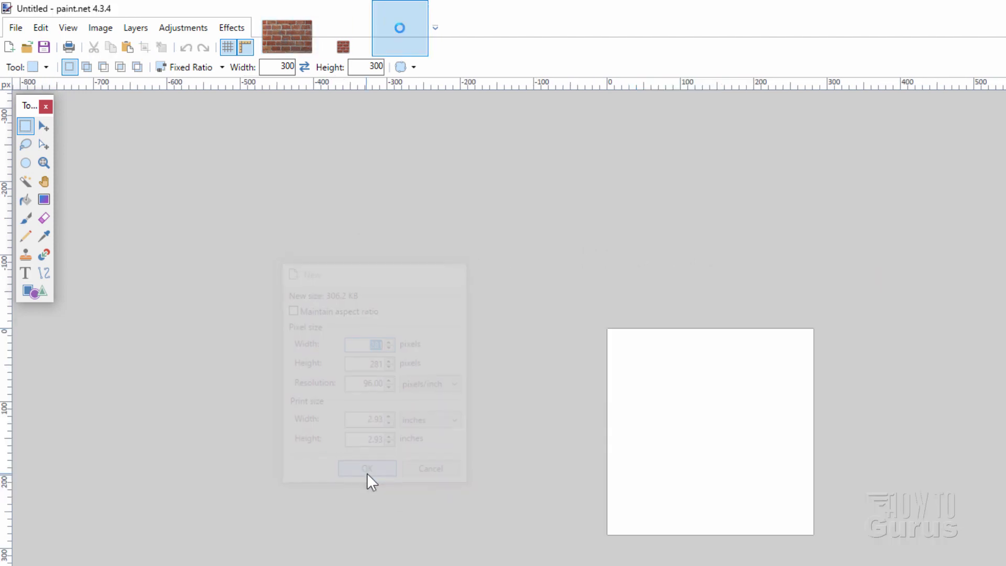
{"action": "left_click", "coordinate": [40, 27]}
{"action": "left_click", "coordinate": [81, 141]}
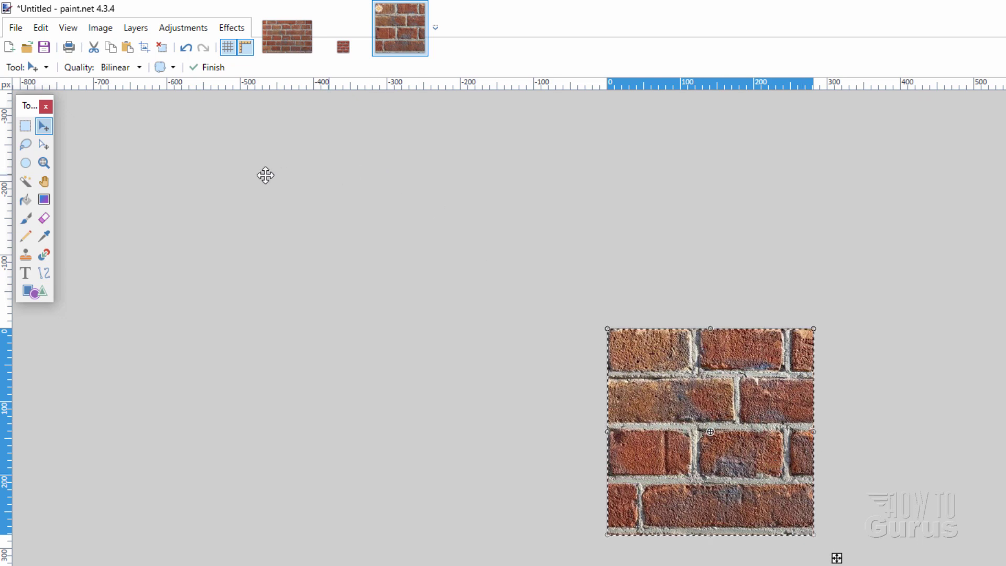
- Deselect the pasted bricks and resize the image to 128 × 128 with Super Sampling
{"action": "left_click", "coordinate": [25, 126]}
{"action": "left_click", "coordinate": [689, 390]}
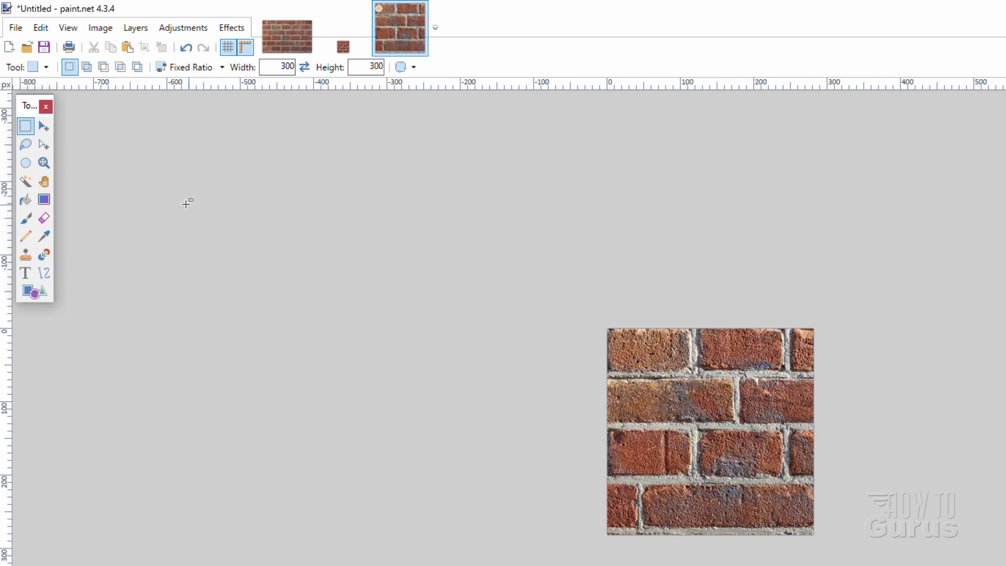
{"action": "left_click", "coordinate": [43, 125]}
{"action": "left_click", "coordinate": [102, 27]}
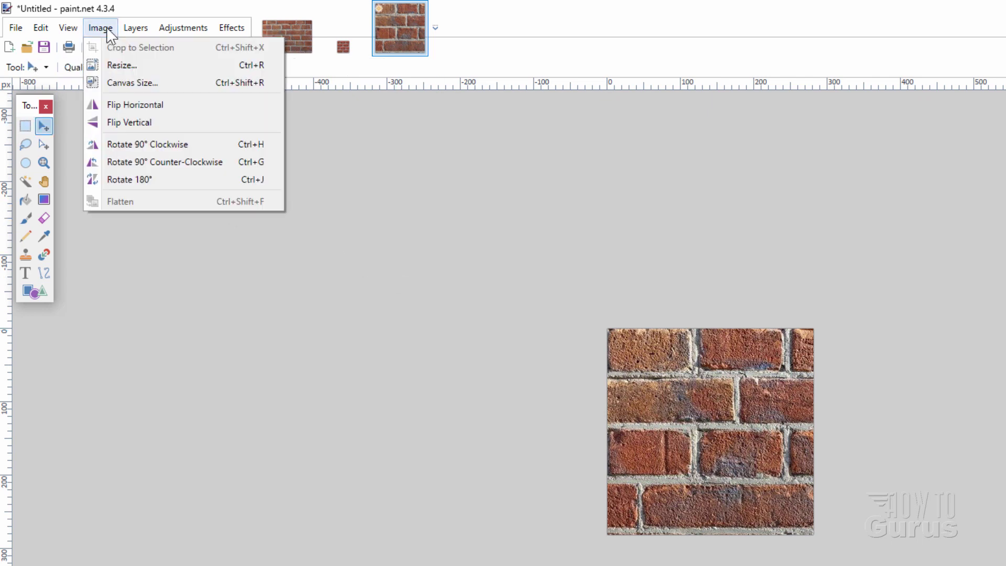
{"action": "left_click", "coordinate": [122, 65]}
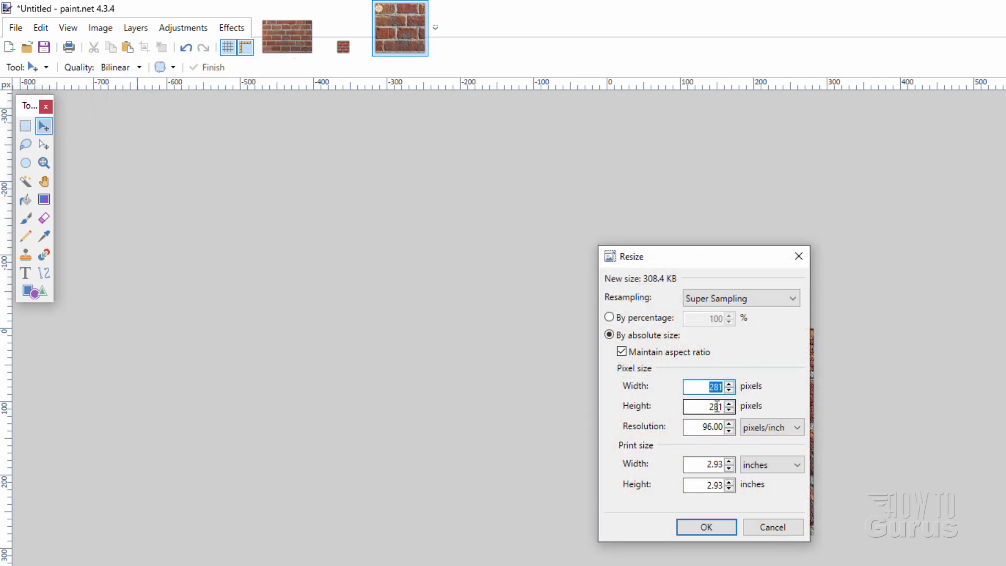
{"action": "left_click", "coordinate": [717, 406]}
{"action": "type", "text": "128"}
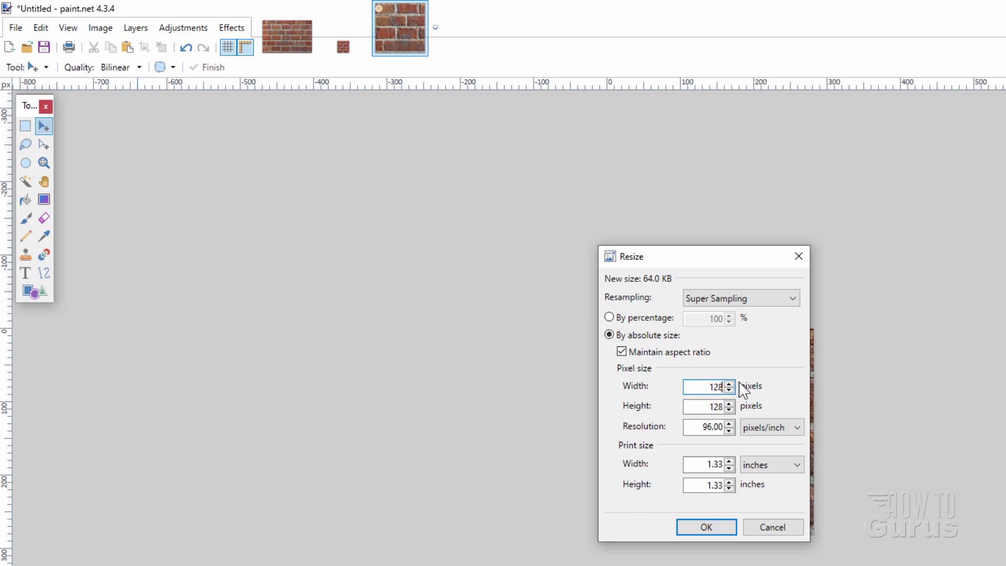
{"action": "left_click", "coordinate": [755, 303]}
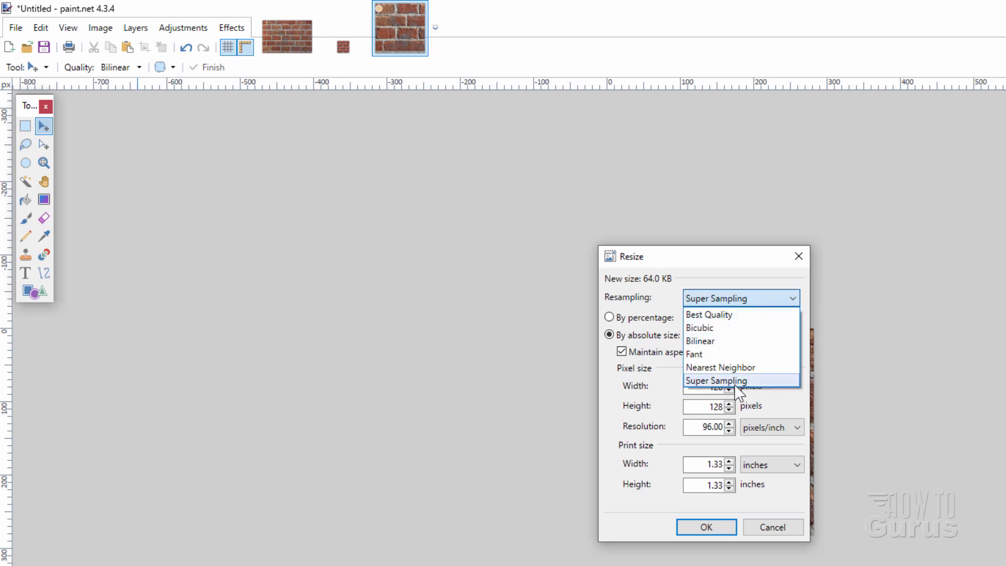
{"action": "left_click", "coordinate": [711, 528]}
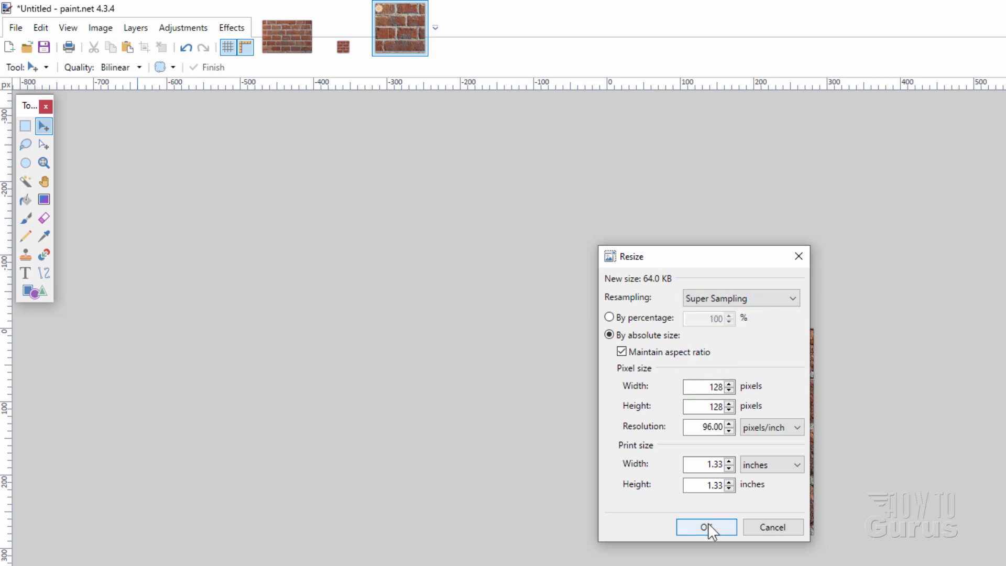
{"action": "left_click", "coordinate": [706, 527]}
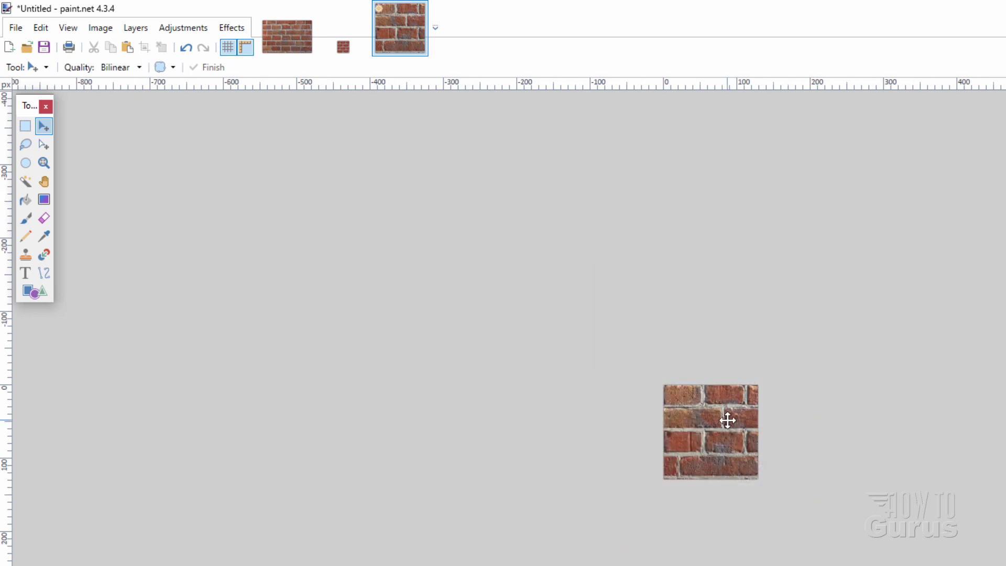
- Darken the 128 × 128 bricks with Levels, raising the input black point to 59
{"action": "left_click", "coordinate": [44, 162]}
{"action": "left_click", "coordinate": [748, 430]}
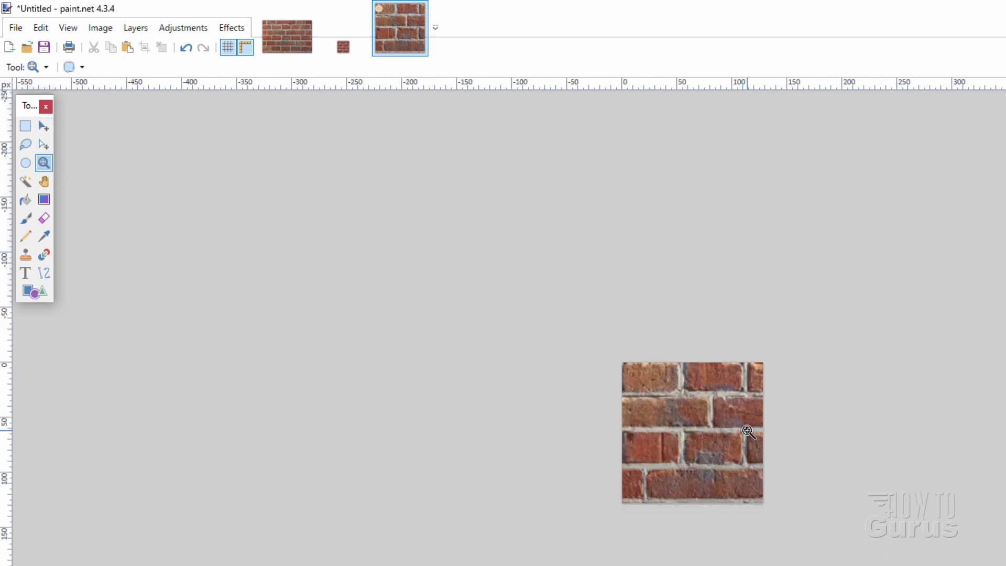
{"action": "left_click", "coordinate": [734, 432]}
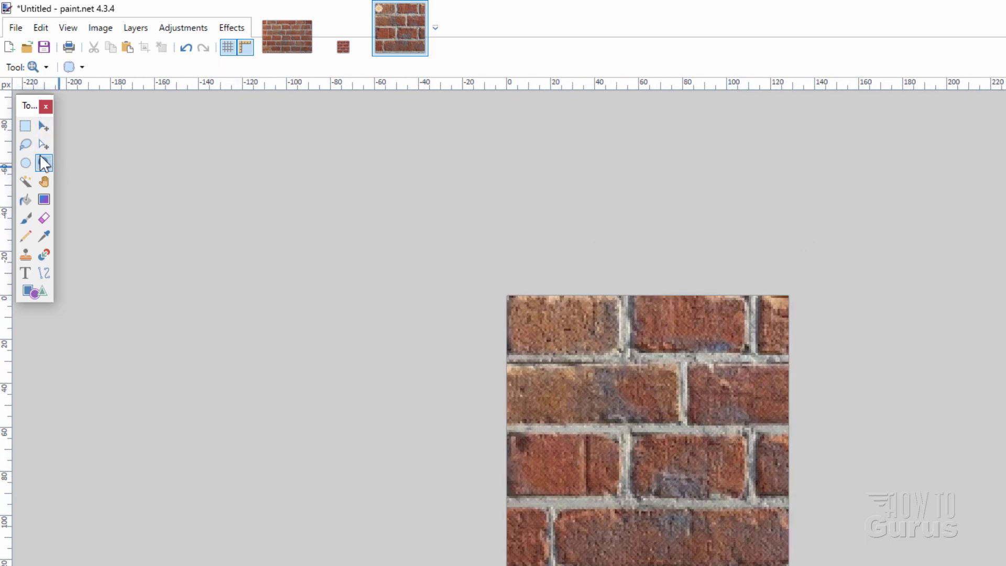
{"action": "left_click", "coordinate": [44, 126]}
{"action": "left_click", "coordinate": [182, 29]}
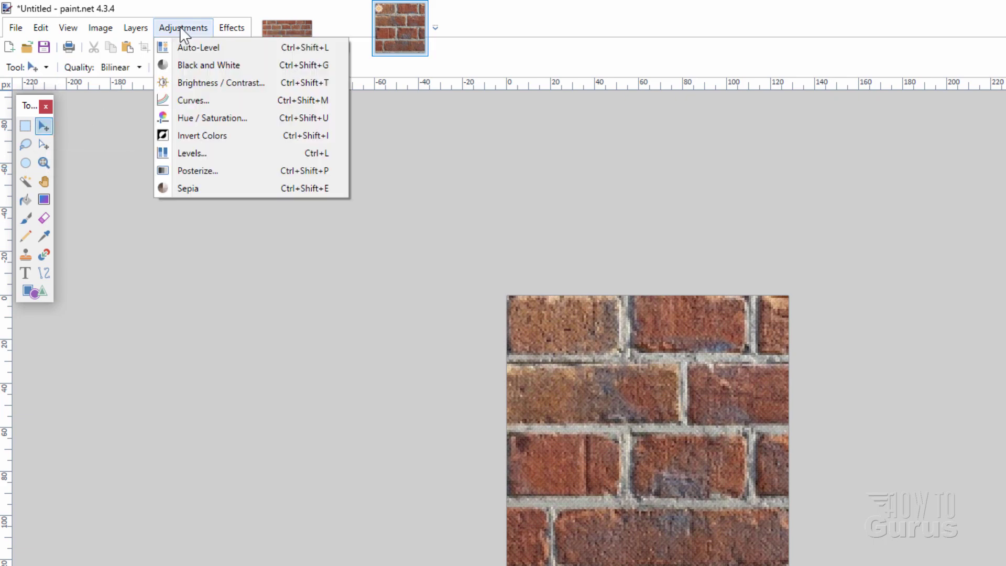
{"action": "left_click", "coordinate": [203, 152]}
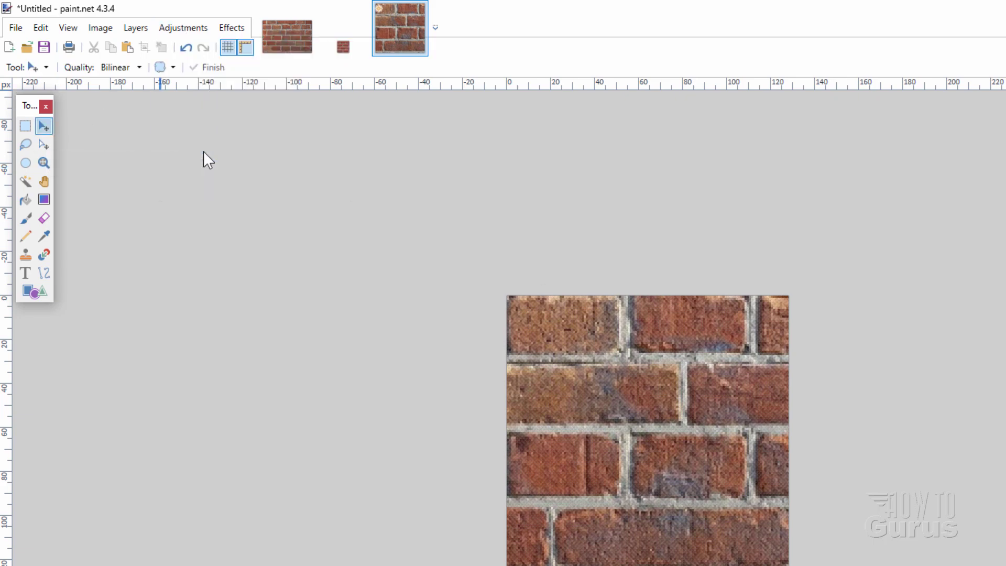
{"action": "left_click_drag", "start_coordinate": [690, 297], "coordinate": [943, 313]}
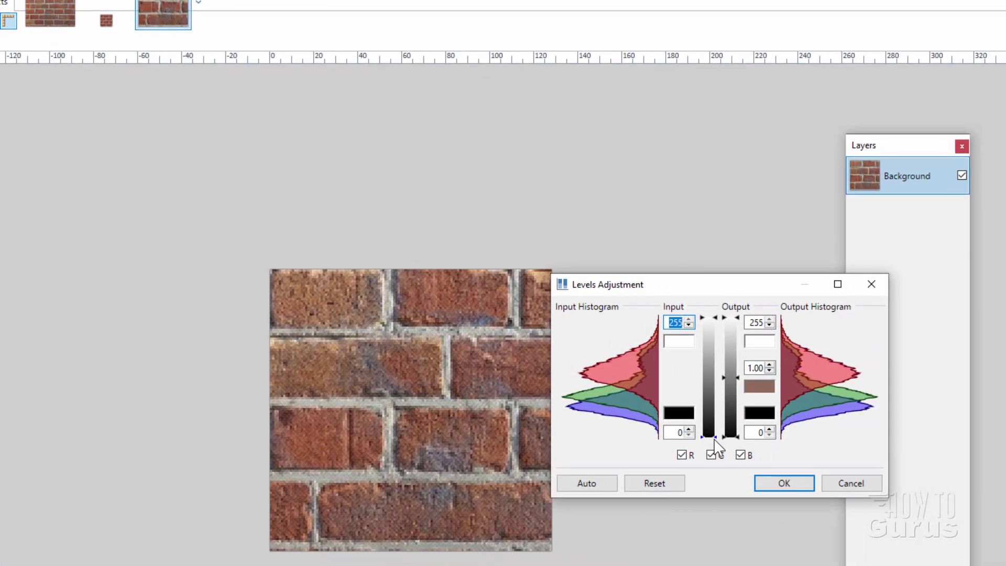
{"action": "left_click_drag", "start_coordinate": [714, 437], "coordinate": [712, 408]}
{"action": "left_click", "coordinate": [785, 482]}
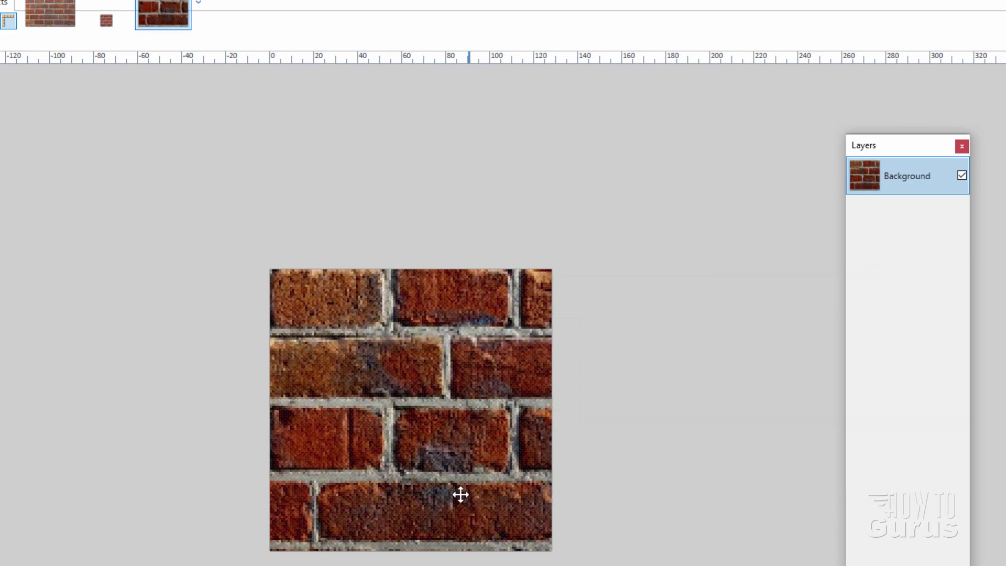
- Save the darkened image as new brick.png, a PNG in C:\Packs
{"action": "left_click", "coordinate": [14, 25]}
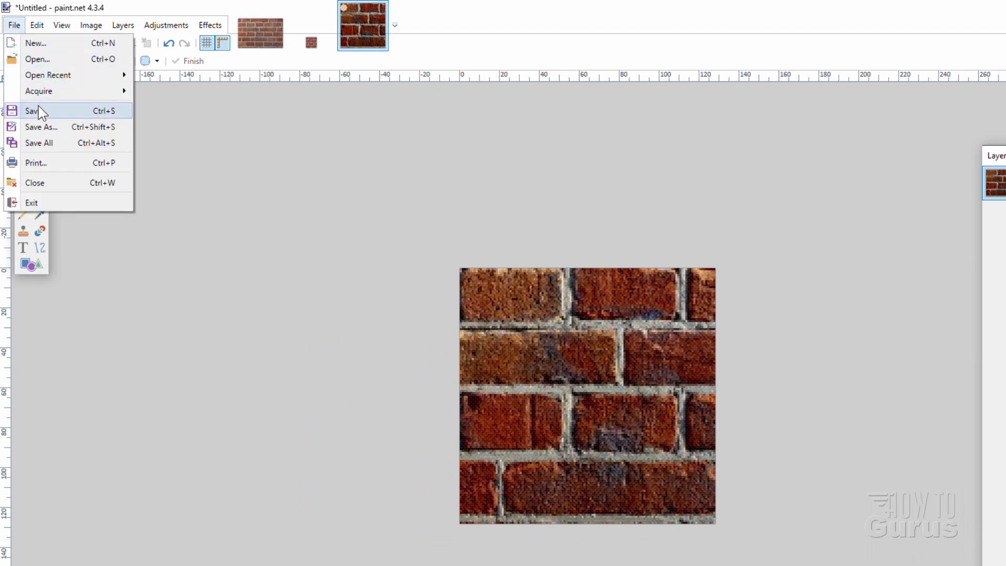
{"action": "left_click", "coordinate": [37, 108]}
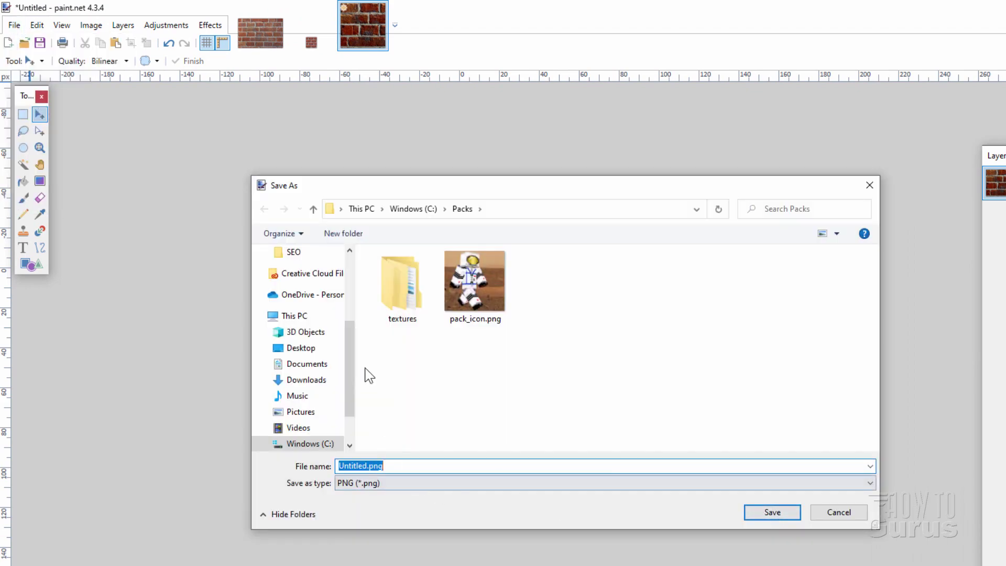
{"action": "key", "text": "Home"}
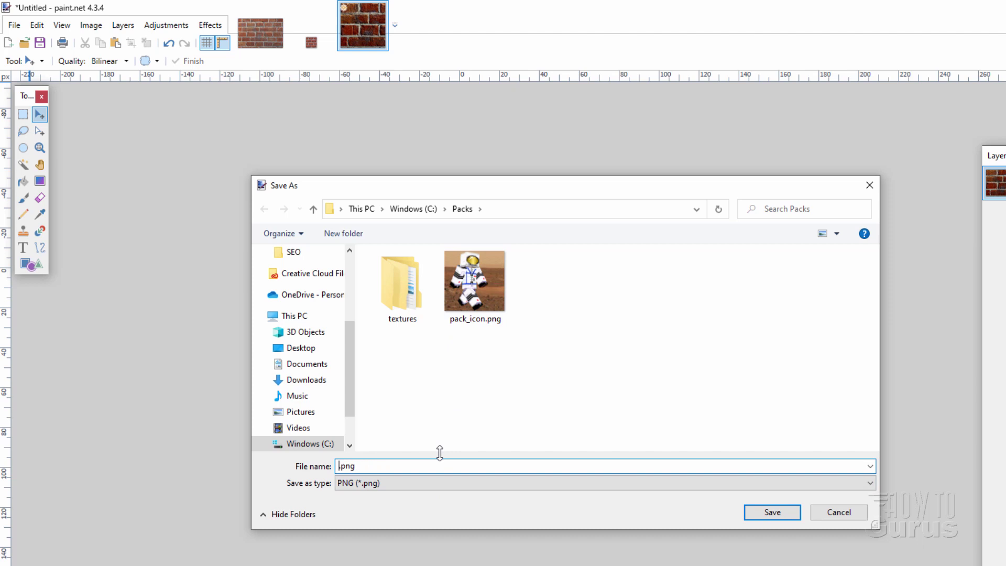
{"action": "type", "text": "new brick"}
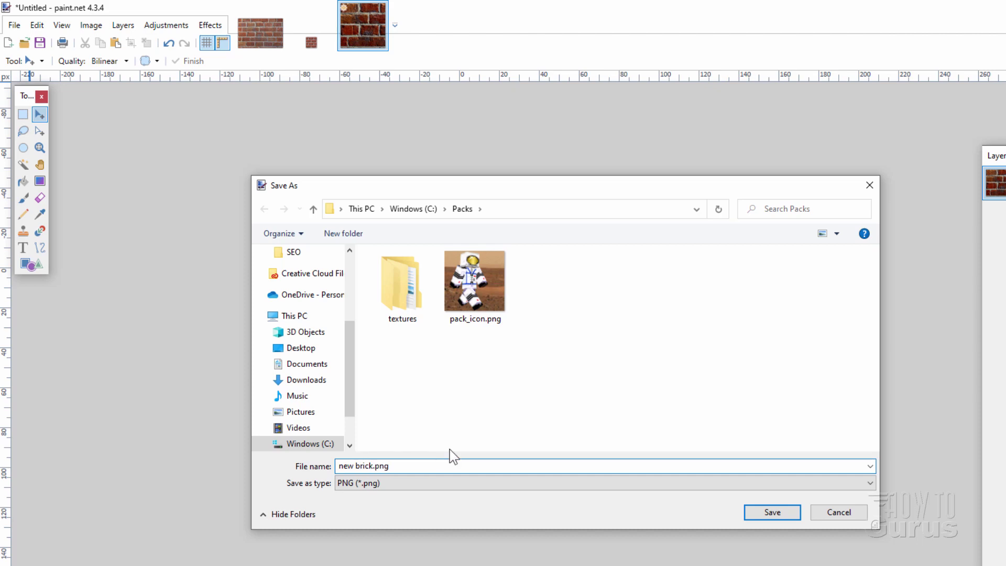
{"action": "left_click", "coordinate": [768, 512]}
{"action": "left_click", "coordinate": [738, 460]}
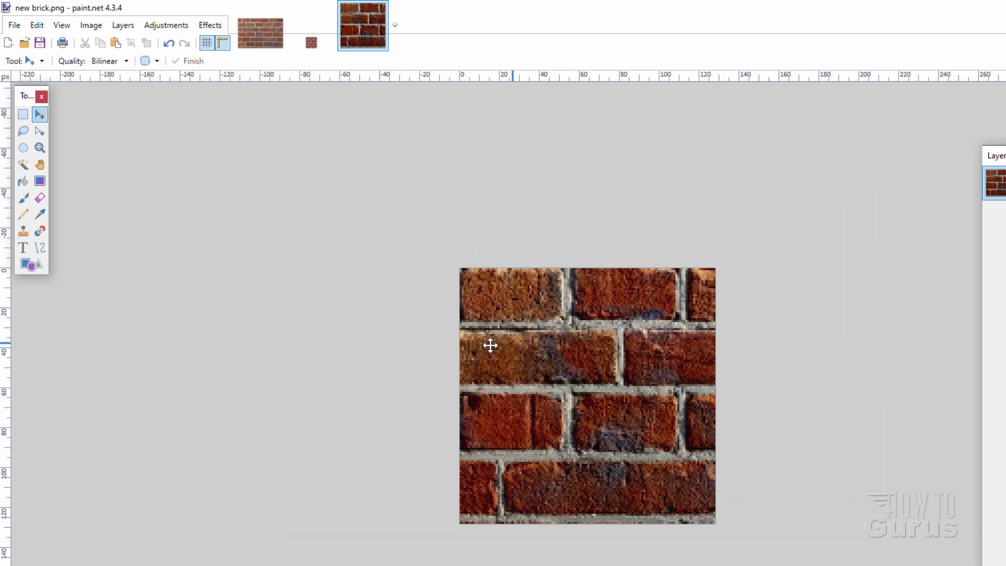
- Save the square brick image over brick.png in C:\Packs\textures\blocks as a PNG
{"action": "left_click", "coordinate": [13, 26]}
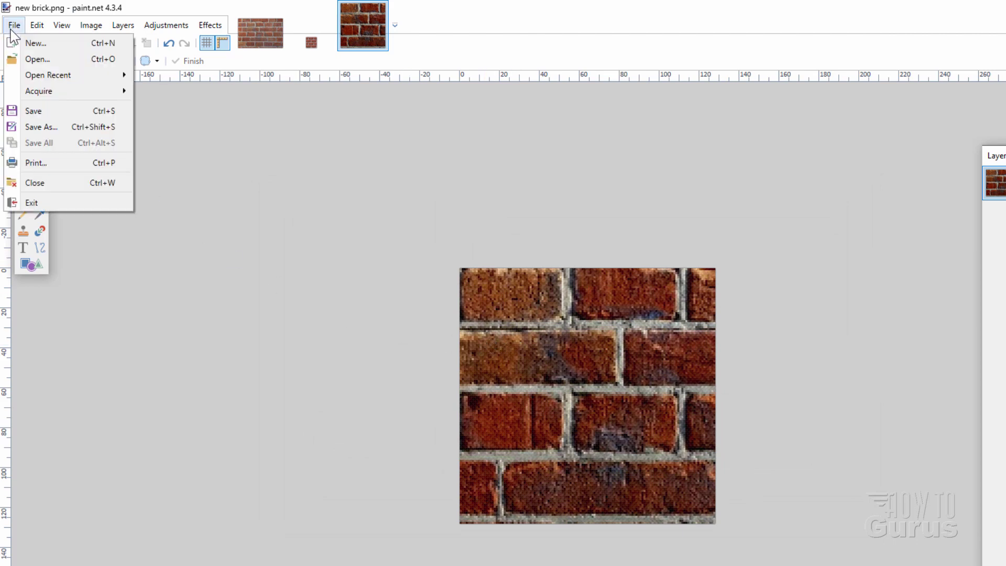
{"action": "left_click", "coordinate": [51, 126]}
{"action": "left_click", "coordinate": [386, 291]}
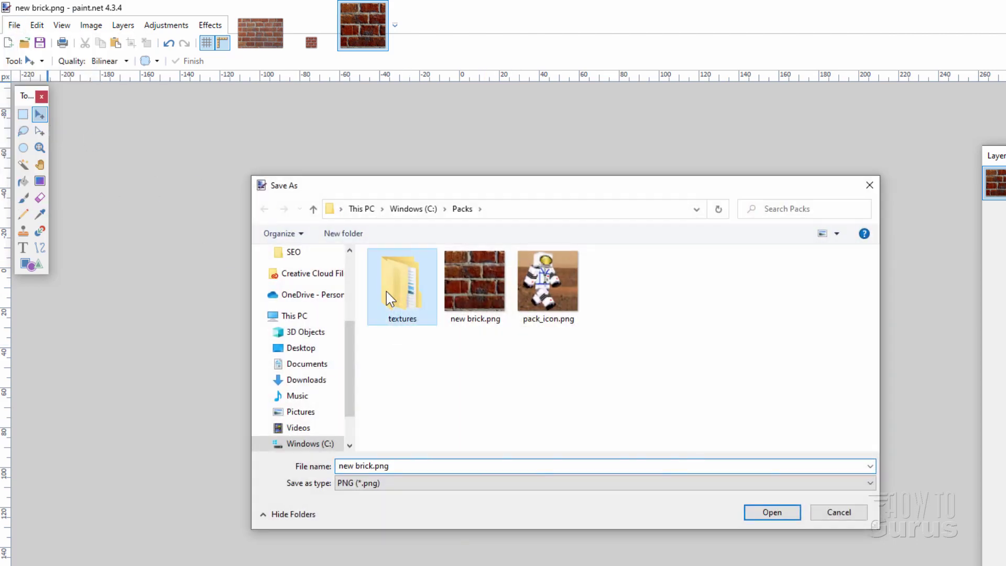
{"action": "double_click", "coordinate": [386, 292]}
{"action": "double_click", "coordinate": [401, 284]}
{"action": "left_click", "coordinate": [403, 313]}
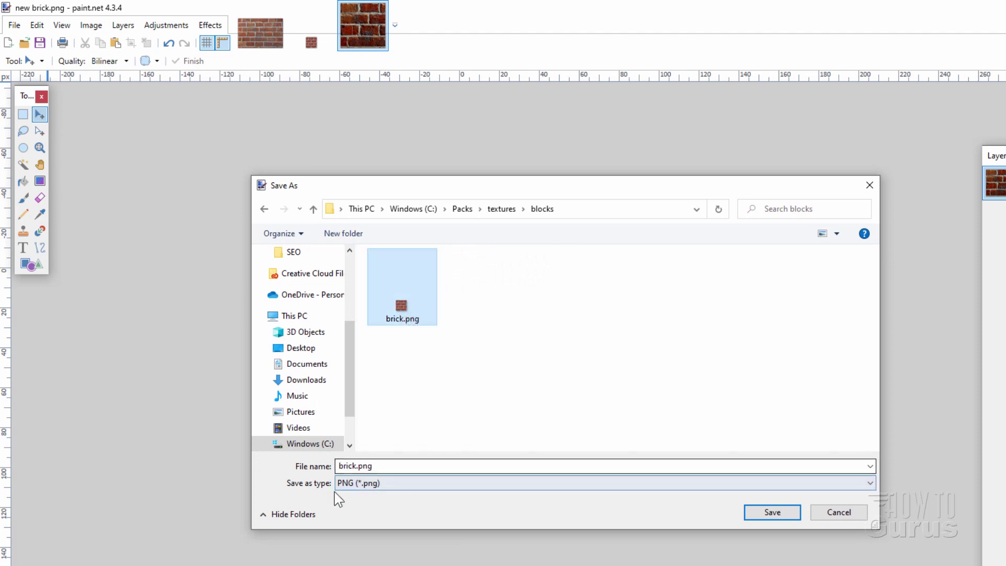
{"action": "left_click", "coordinate": [774, 513]}
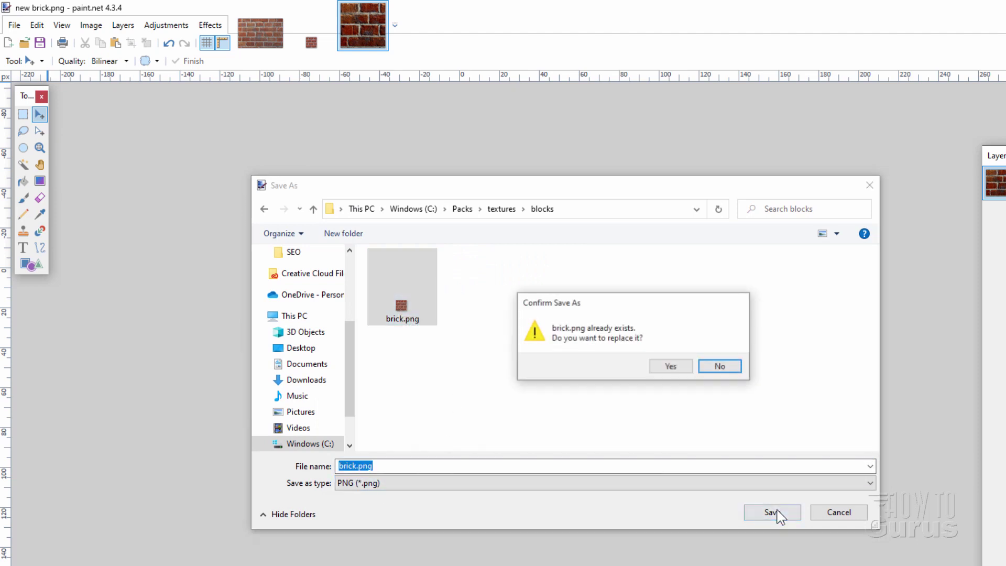
{"action": "left_click", "coordinate": [670, 366]}
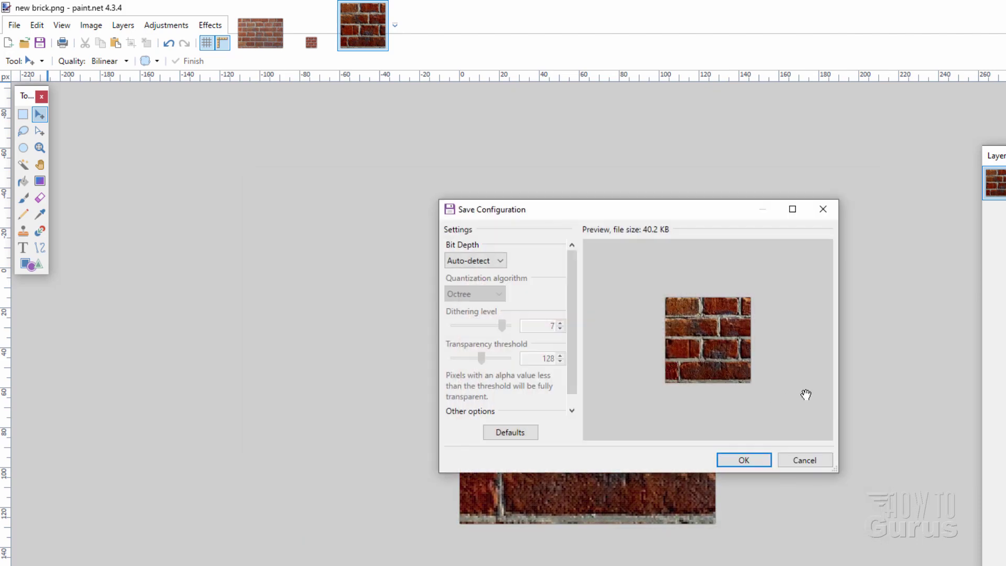
{"action": "left_click", "coordinate": [745, 460]}
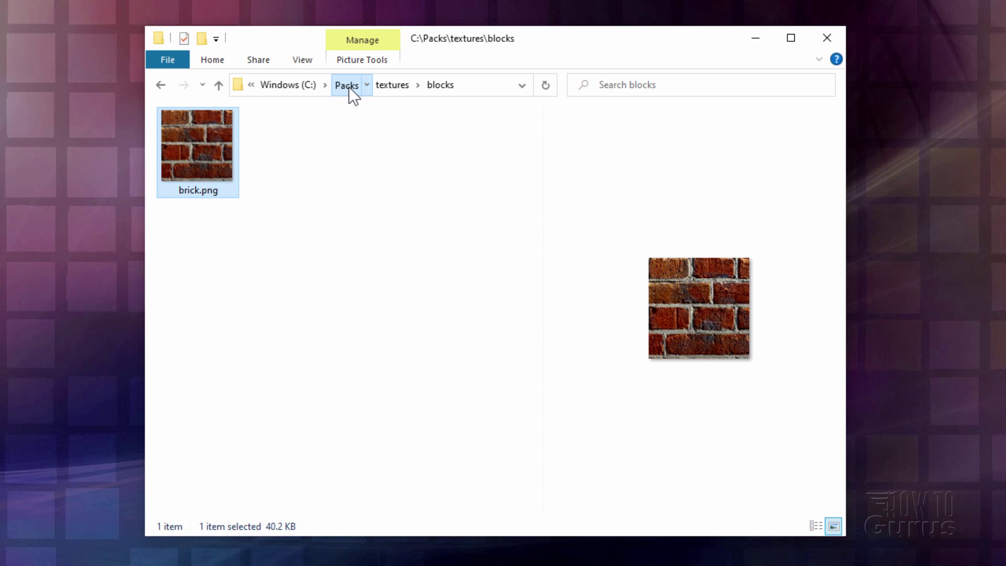
- Return to C:\Packs via the breadcrumb and select manifest.json
{"action": "left_click", "coordinate": [347, 87]}
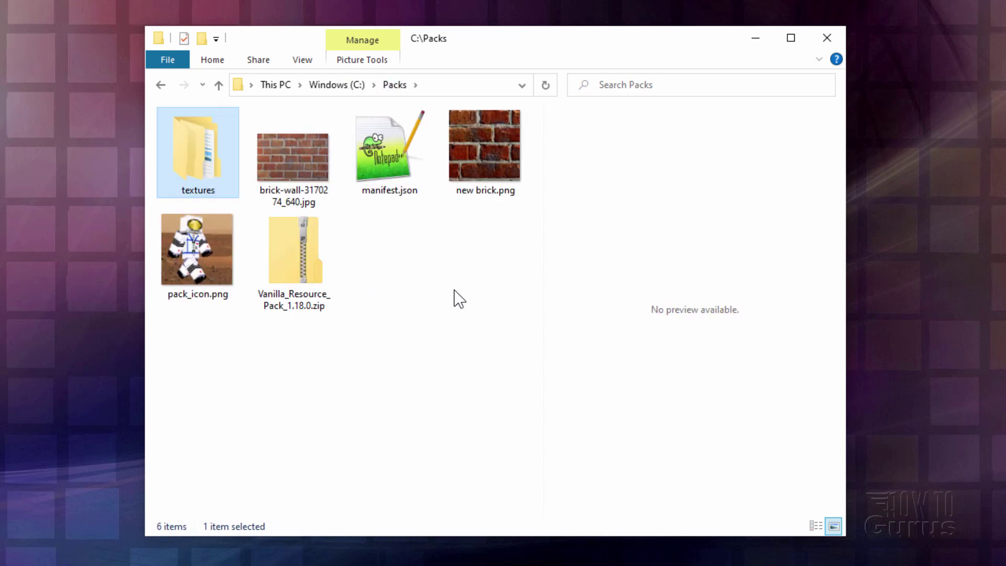
{"action": "left_click", "coordinate": [394, 191]}
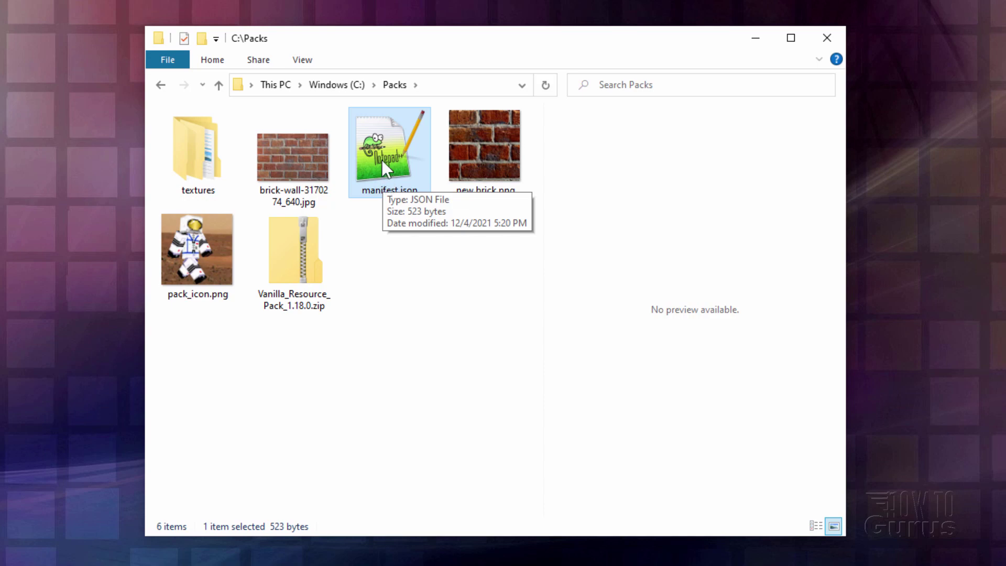
- Open manifest.json in Notepad++ and edit the header and module uuids to end in 165816 and 028816
{"action": "double_click", "coordinate": [382, 159]}
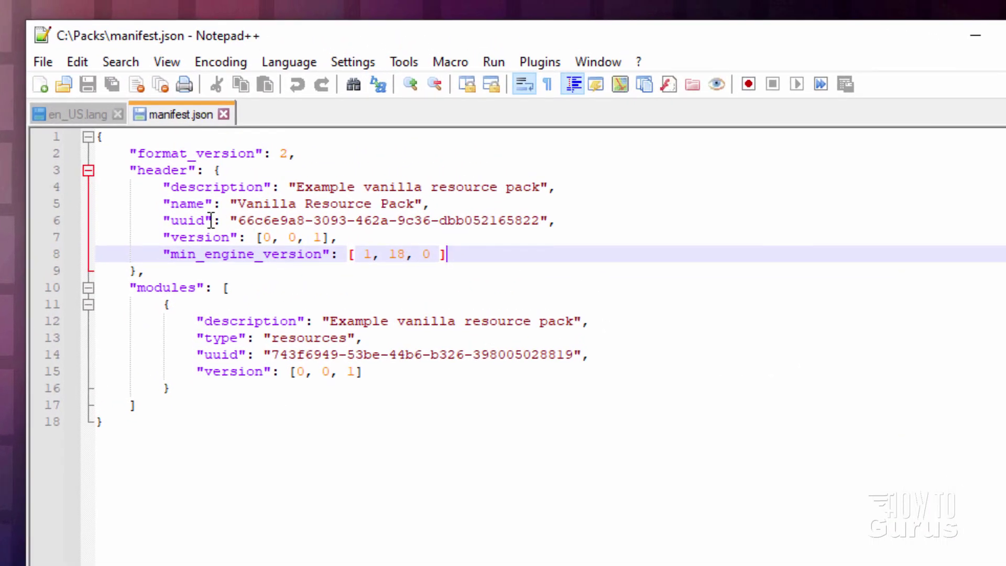
{"action": "left_click_drag", "start_coordinate": [211, 221], "coordinate": [171, 220]}
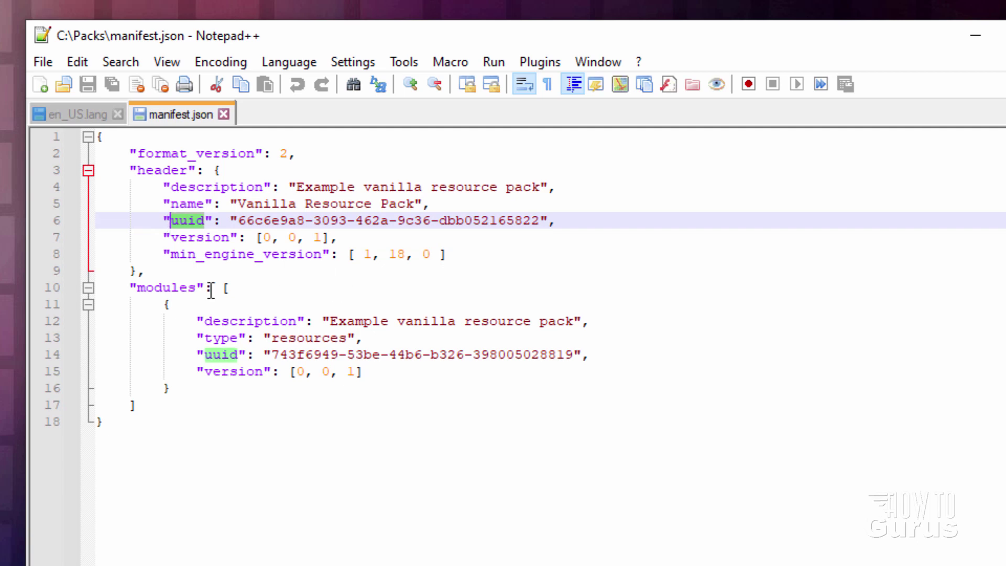
{"action": "left_click", "coordinate": [497, 221]}
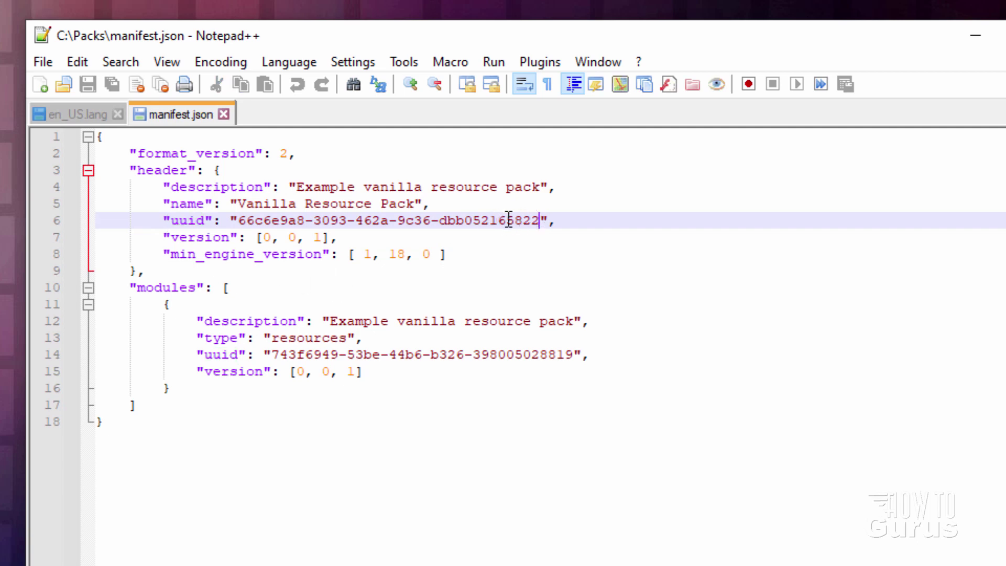
{"action": "left_click_drag", "start_coordinate": [508, 220], "coordinate": [243, 222]}
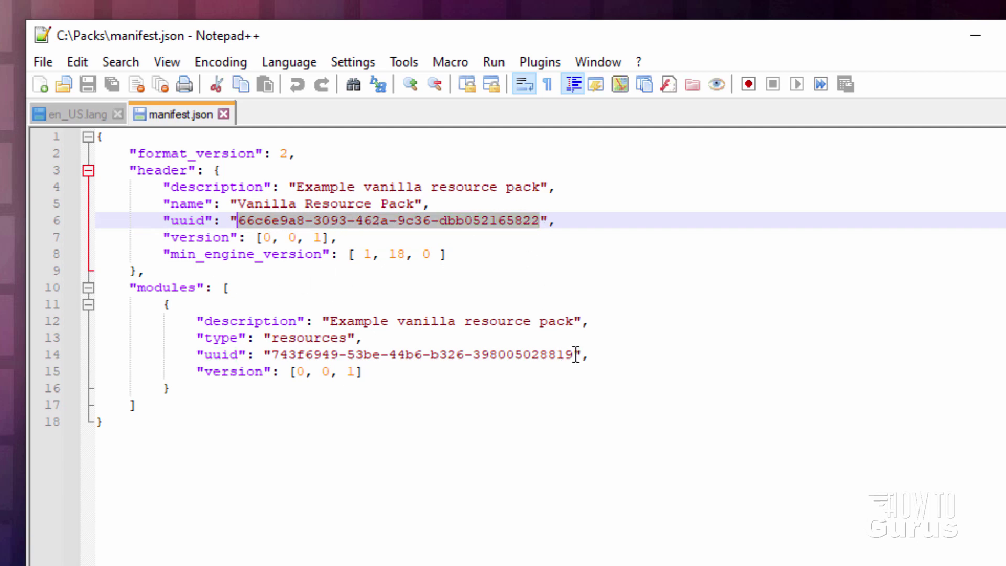
{"action": "left_click_drag", "start_coordinate": [271, 355], "coordinate": [471, 357]}
{"action": "left_click", "coordinate": [472, 356]}
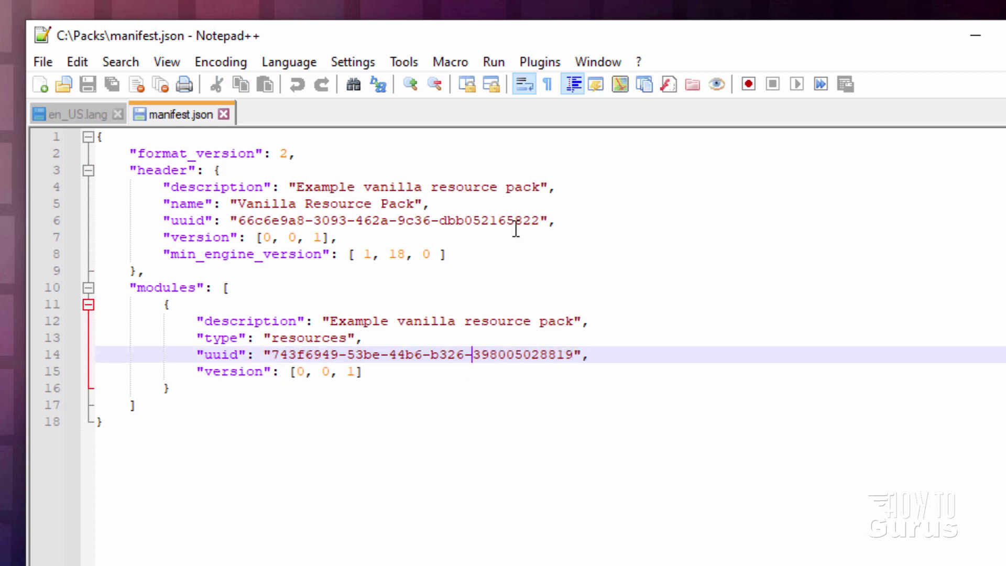
{"action": "left_click", "coordinate": [537, 220]}
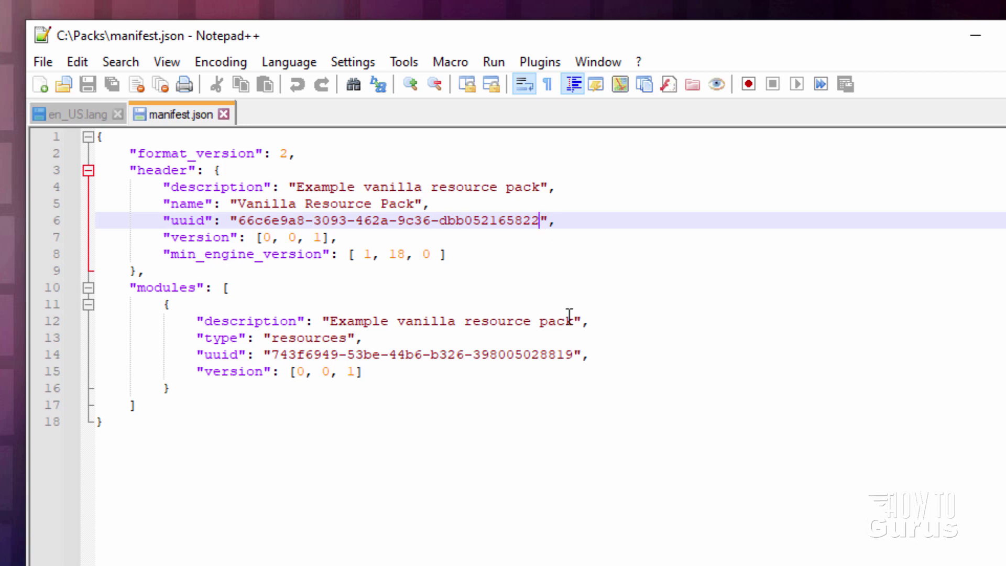
{"action": "key", "text": "BackSpace"}
{"action": "key", "text": "BackSpace"}
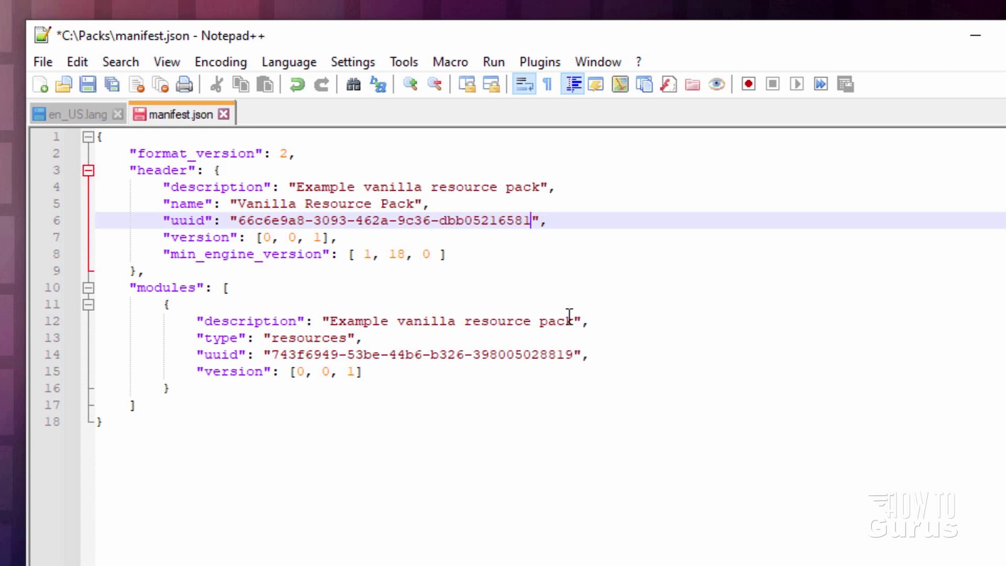
{"action": "left_click", "coordinate": [576, 354]}
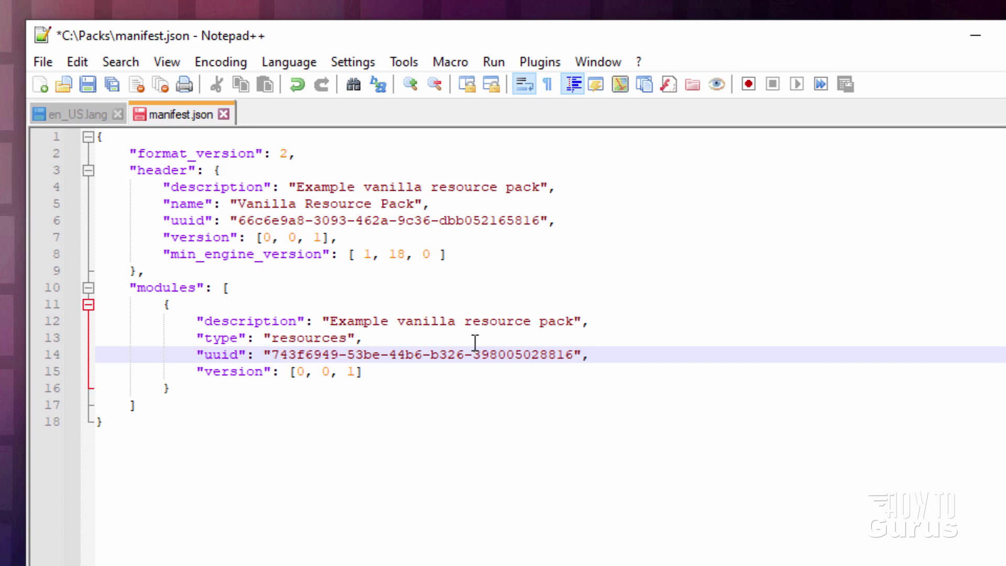
{"action": "left_click", "coordinate": [583, 399]}
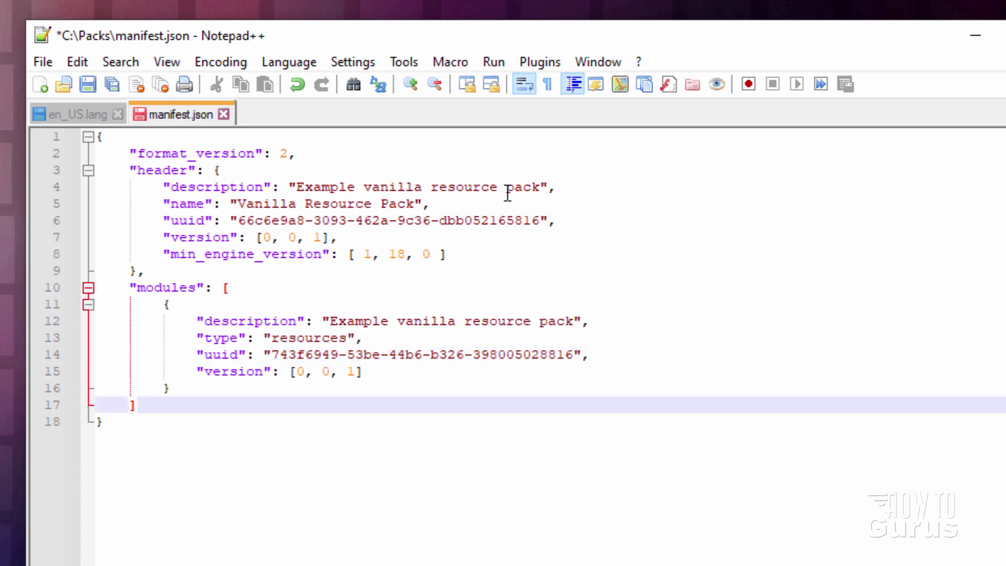
- Replace the header description with 'New Bricks' and copy that text
{"action": "left_click_drag", "start_coordinate": [543, 187], "coordinate": [296, 189]}
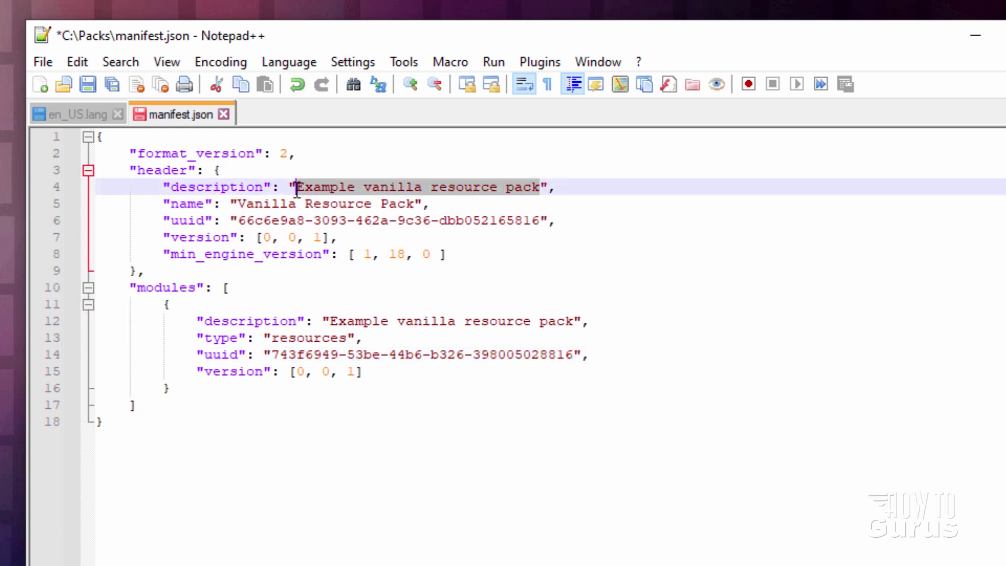
{"action": "type", "text": "Ne"}
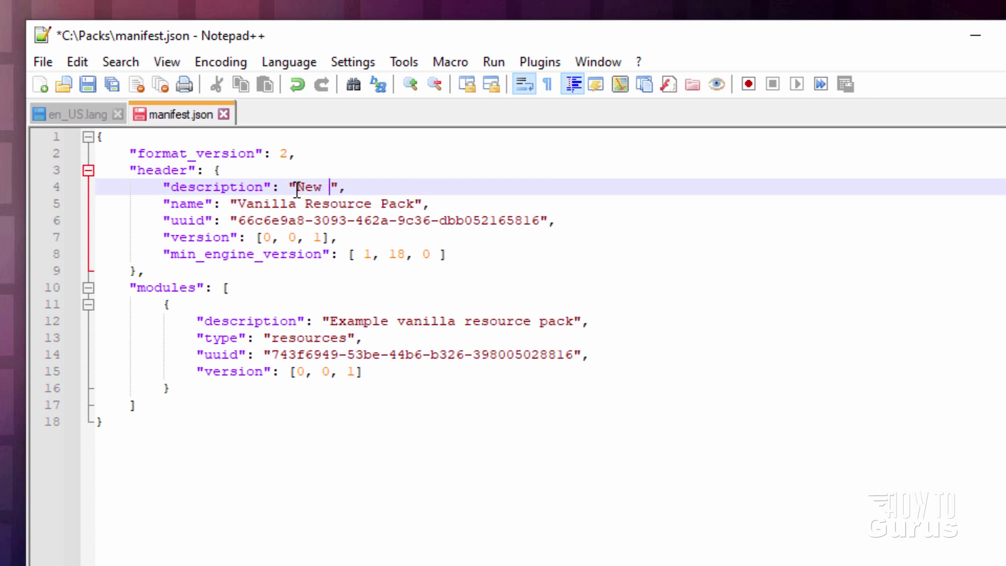
{"action": "type", "text": "w Bricks"}
{"action": "left_click_drag", "start_coordinate": [375, 183], "coordinate": [300, 180]}
{"action": "right_click", "coordinate": [313, 186]}
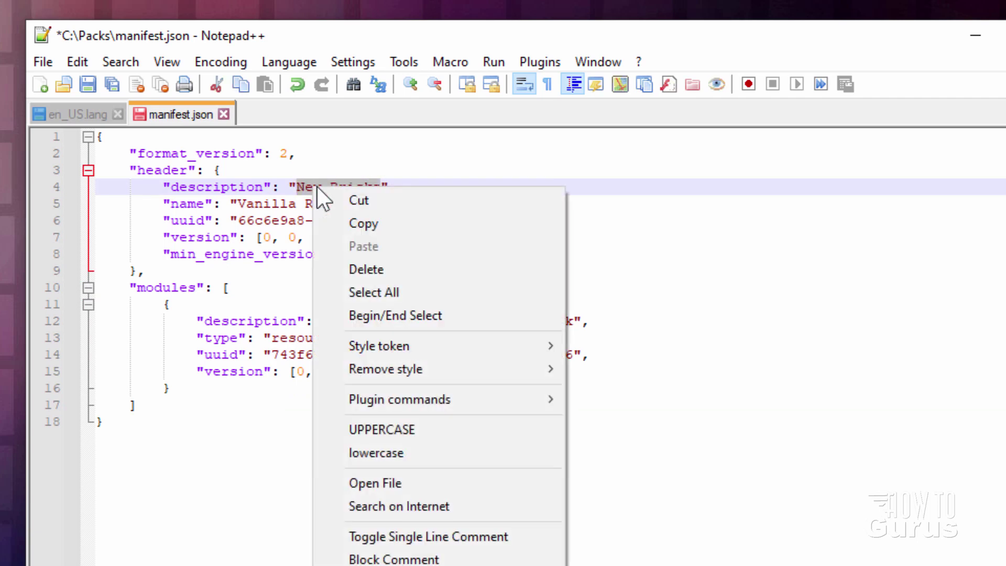
{"action": "left_click", "coordinate": [364, 223]}
- Paste 'New Bricks' over the pack name and module description, then save manifest.json
{"action": "left_click", "coordinate": [412, 203]}
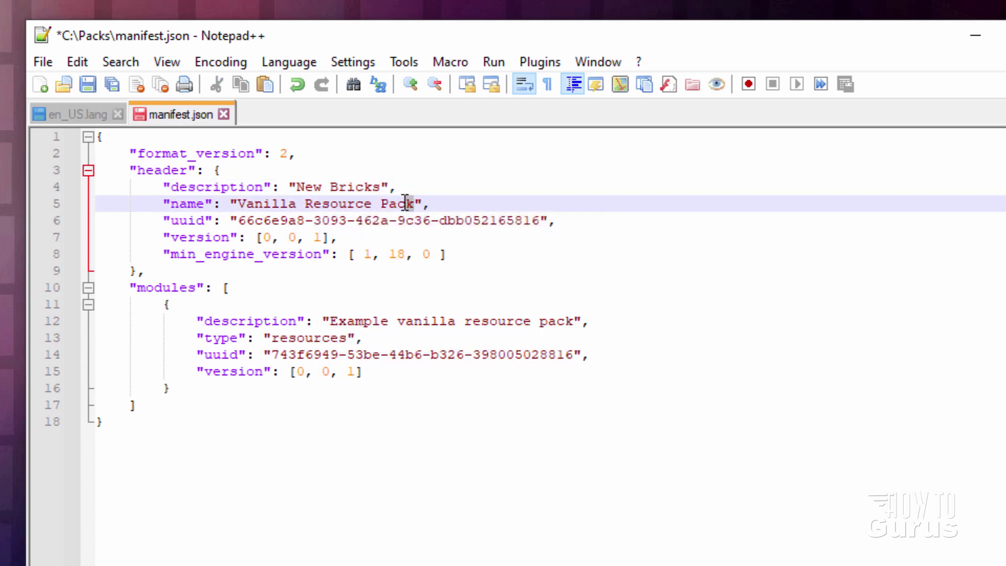
{"action": "left_click_drag", "start_coordinate": [406, 202], "coordinate": [242, 202]}
{"action": "right_click", "coordinate": [248, 203]}
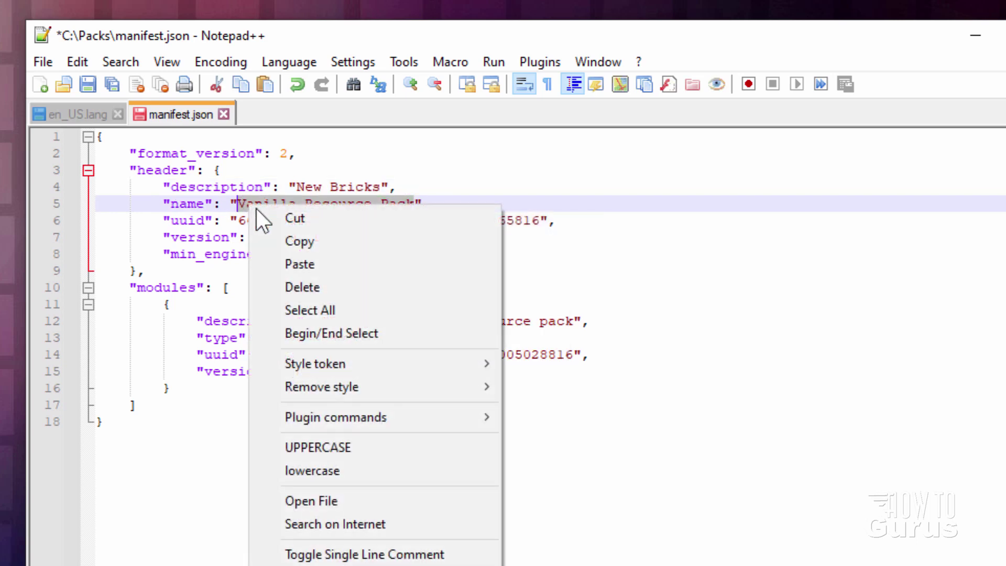
{"action": "left_click", "coordinate": [307, 257]}
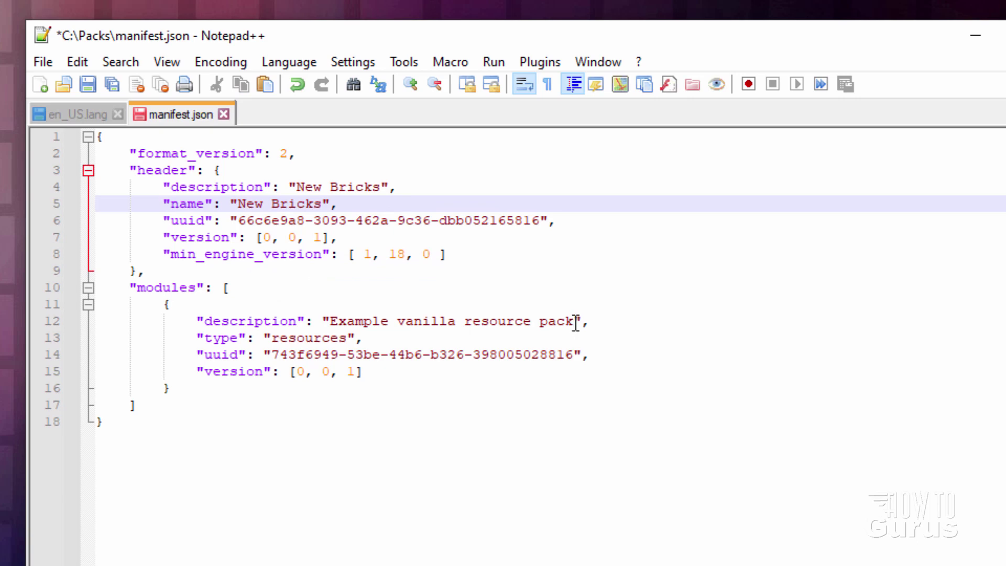
{"action": "left_click_drag", "start_coordinate": [575, 322], "coordinate": [331, 322]}
{"action": "right_click", "coordinate": [339, 323]}
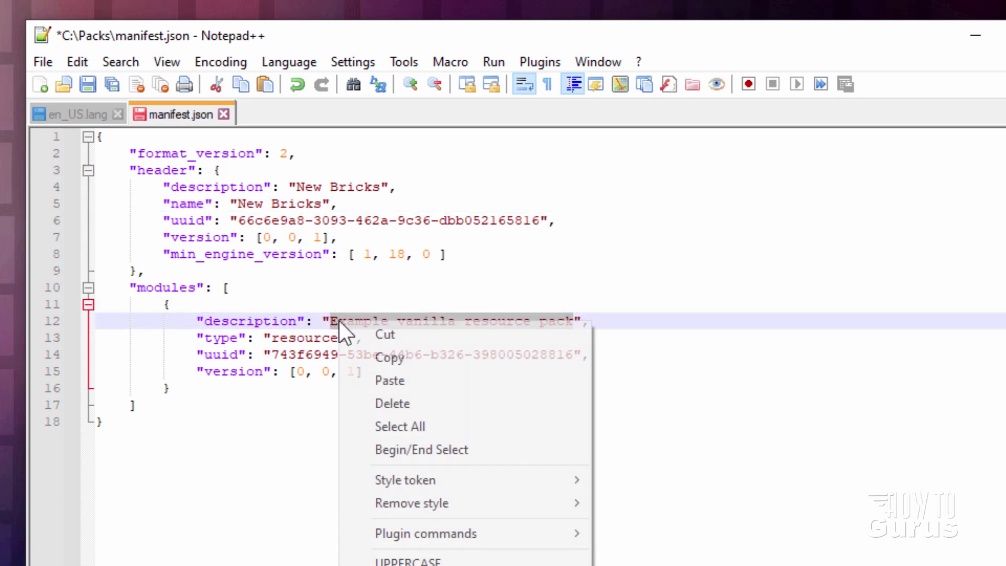
{"action": "left_click", "coordinate": [398, 378]}
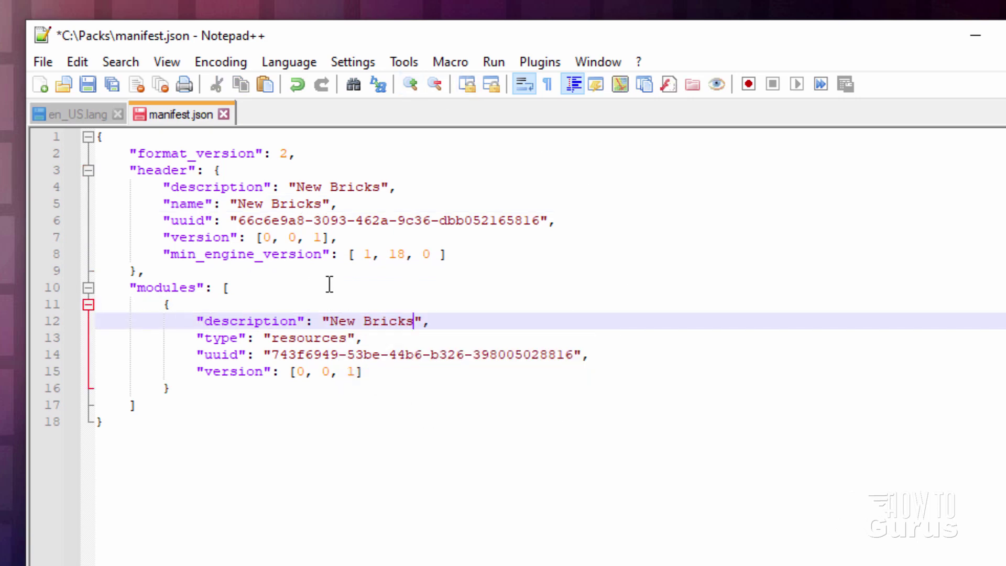
{"action": "left_click", "coordinate": [88, 85]}
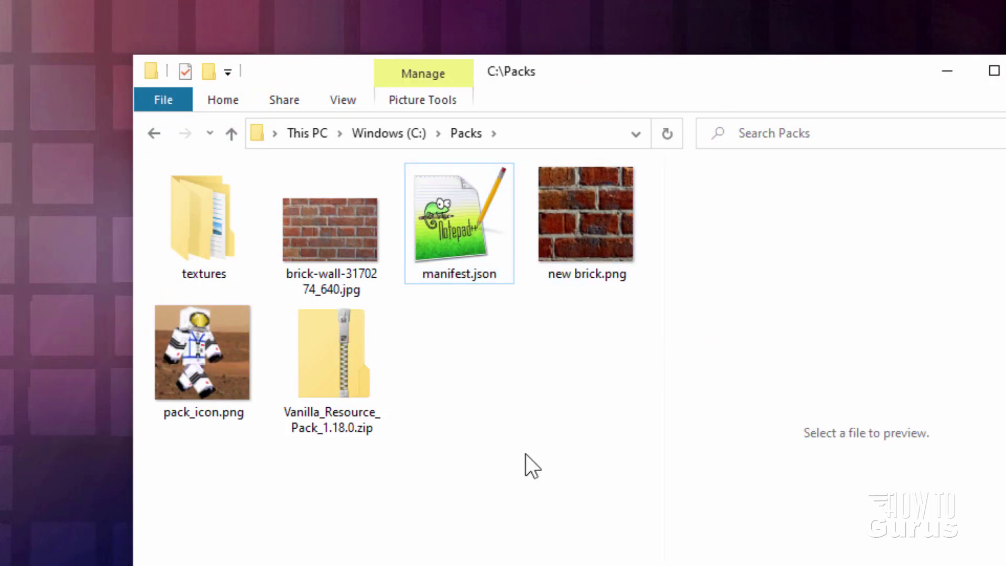
- Zip textures, manifest.json and pack_icon.png into an archive named New-bricks
{"action": "left_click", "coordinate": [206, 225]}
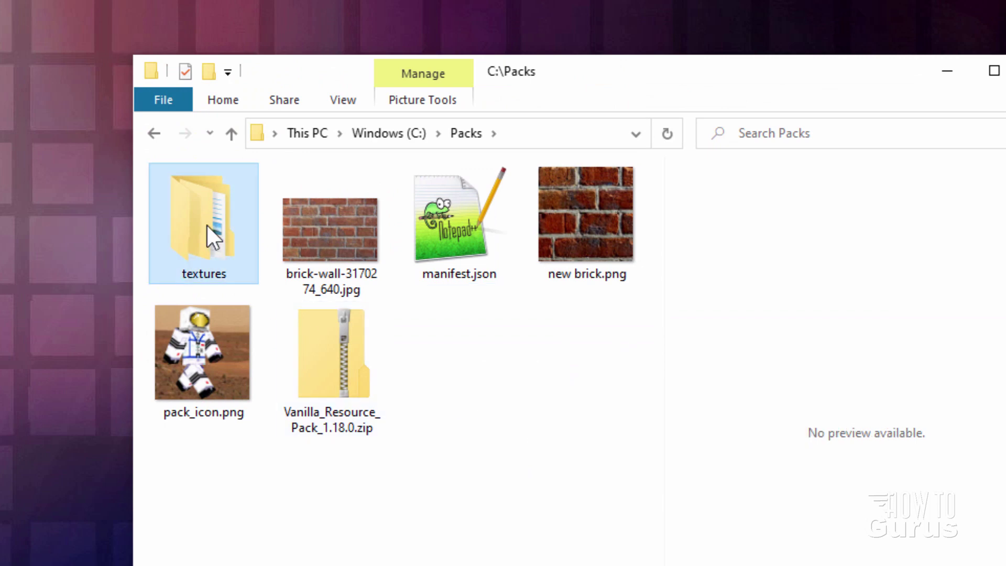
{"action": "left_click", "coordinate": [461, 221], "text": "ctrl"}
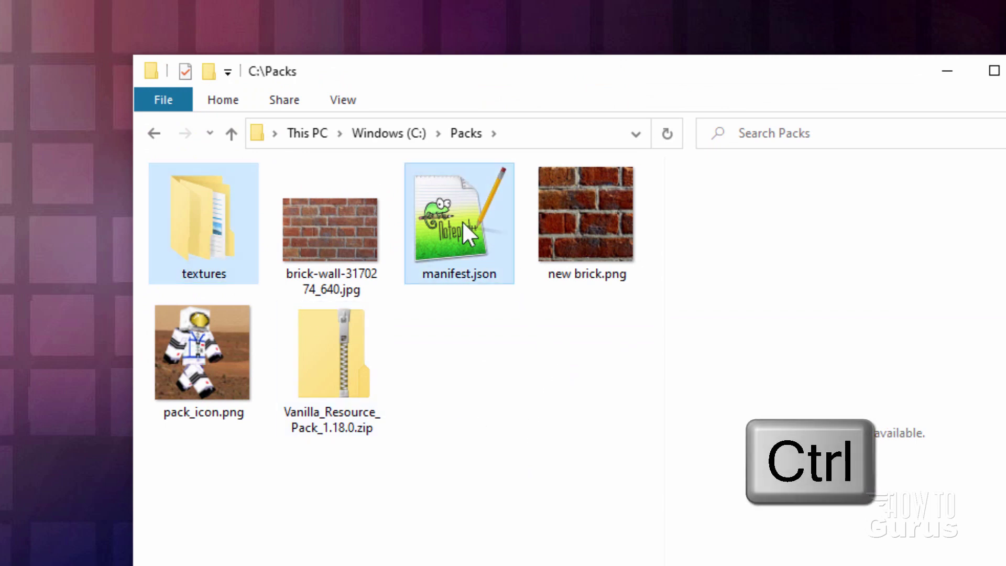
{"action": "left_click", "coordinate": [205, 391], "text": "ctrl"}
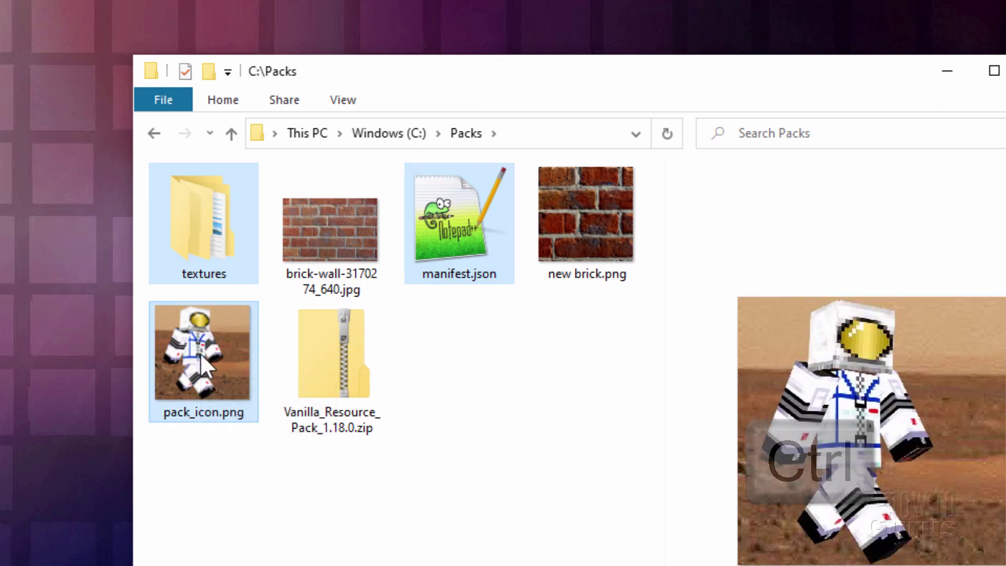
{"action": "left_click", "coordinate": [287, 101]}
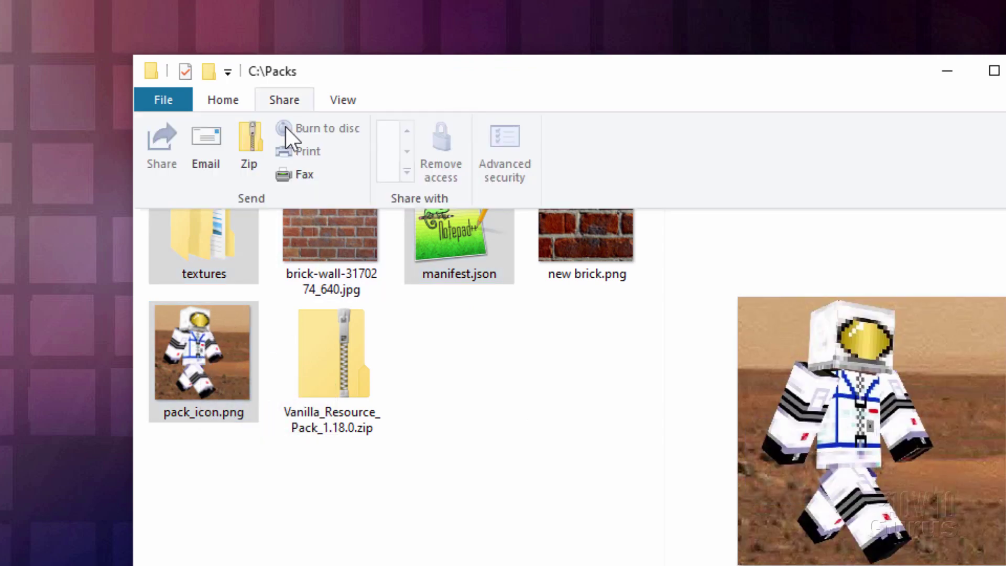
{"action": "type", "text": "New-"}
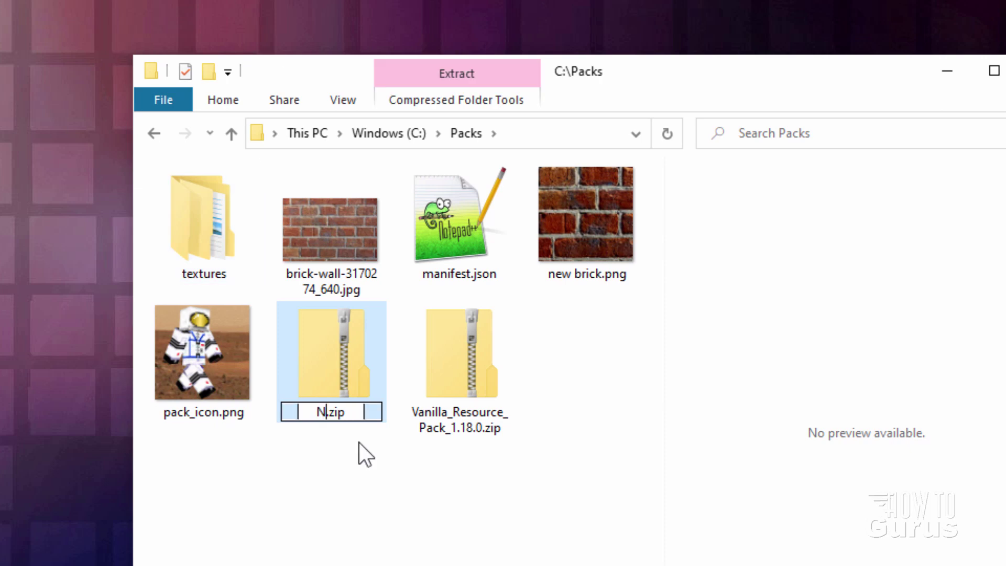
{"action": "type", "text": "bricks"}
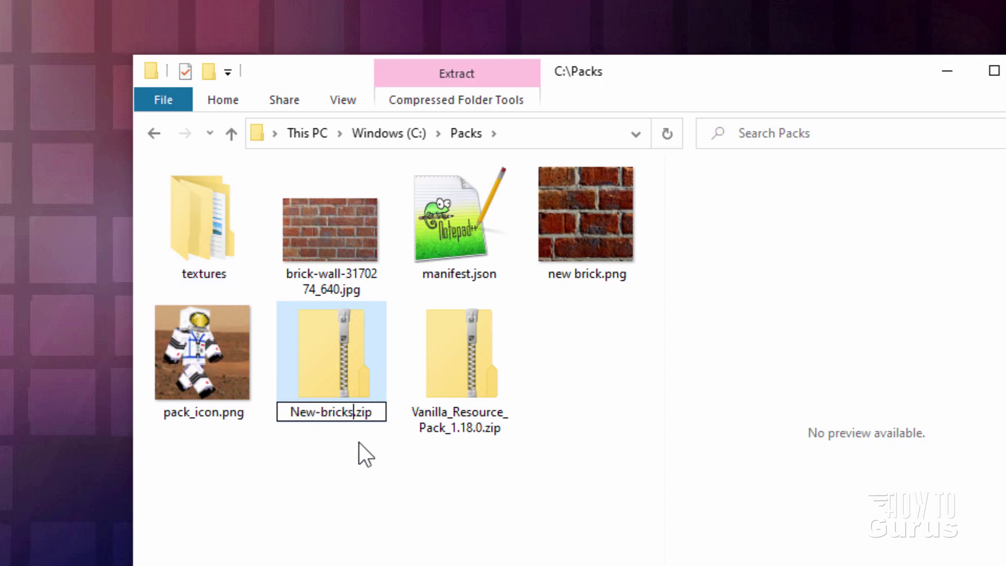
- Commit the New-bricks.zip name and turn on file name extensions
{"action": "left_click", "coordinate": [373, 481]}
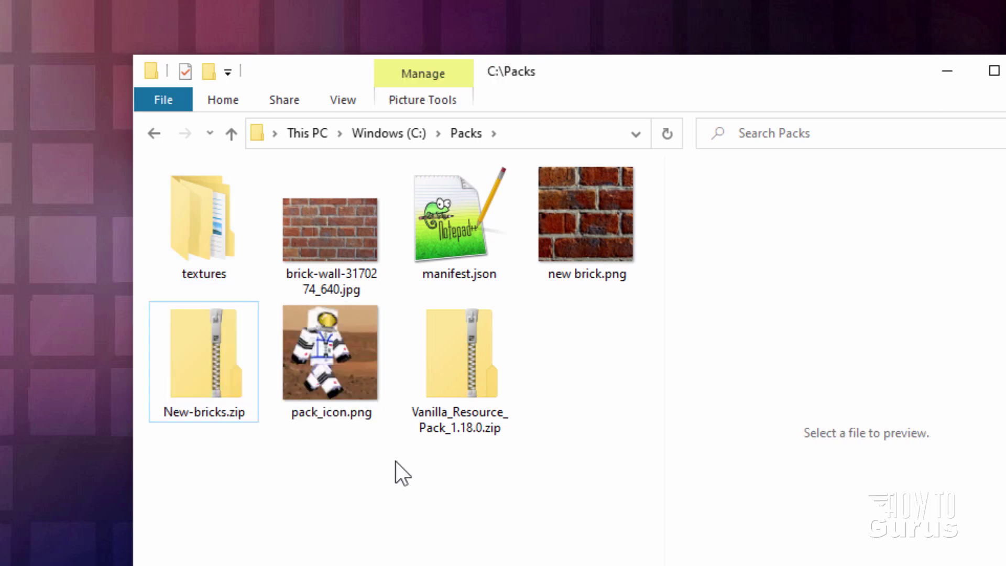
{"action": "left_click", "coordinate": [212, 366]}
{"action": "left_click", "coordinate": [215, 412]}
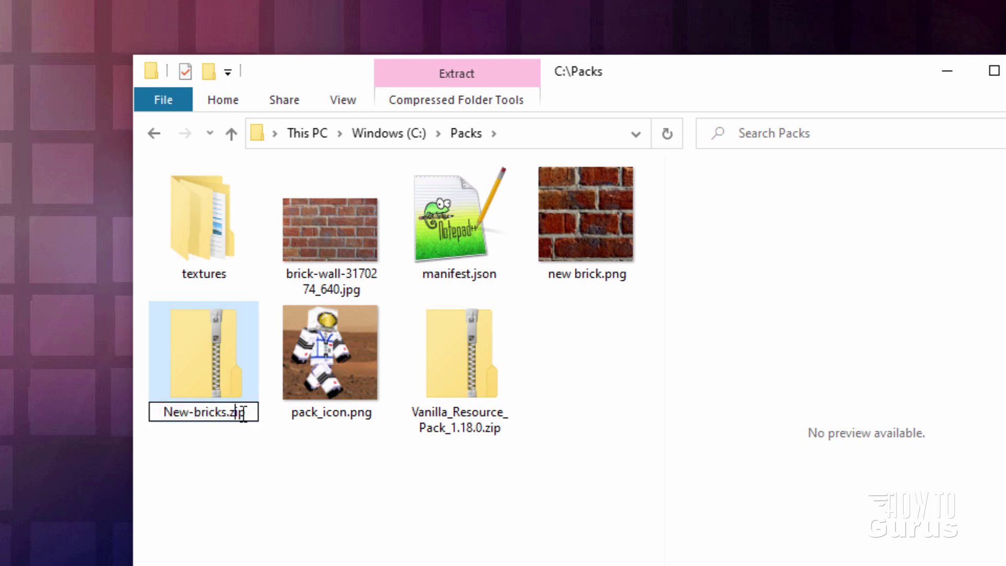
{"action": "key", "text": "Return"}
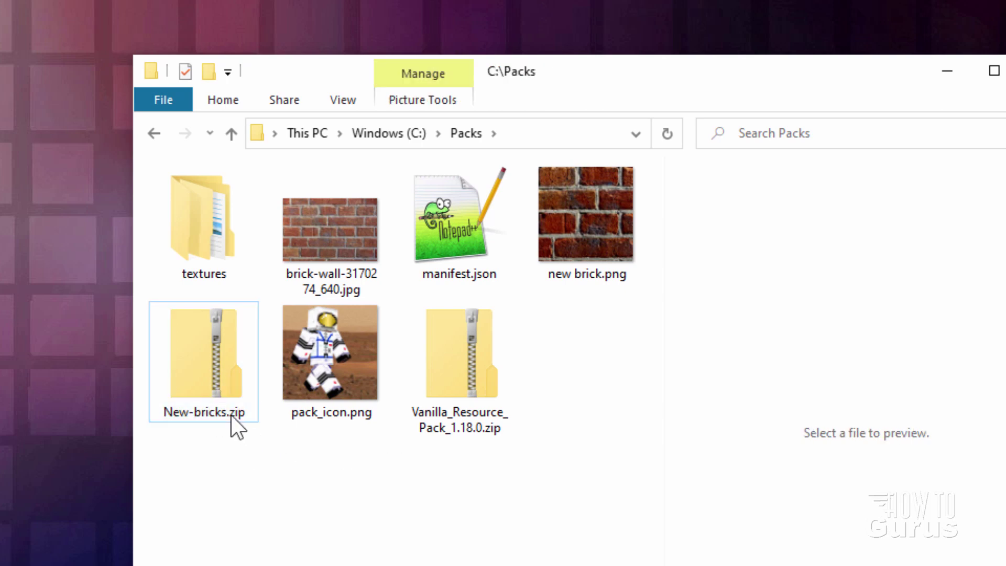
{"action": "left_click", "coordinate": [343, 100]}
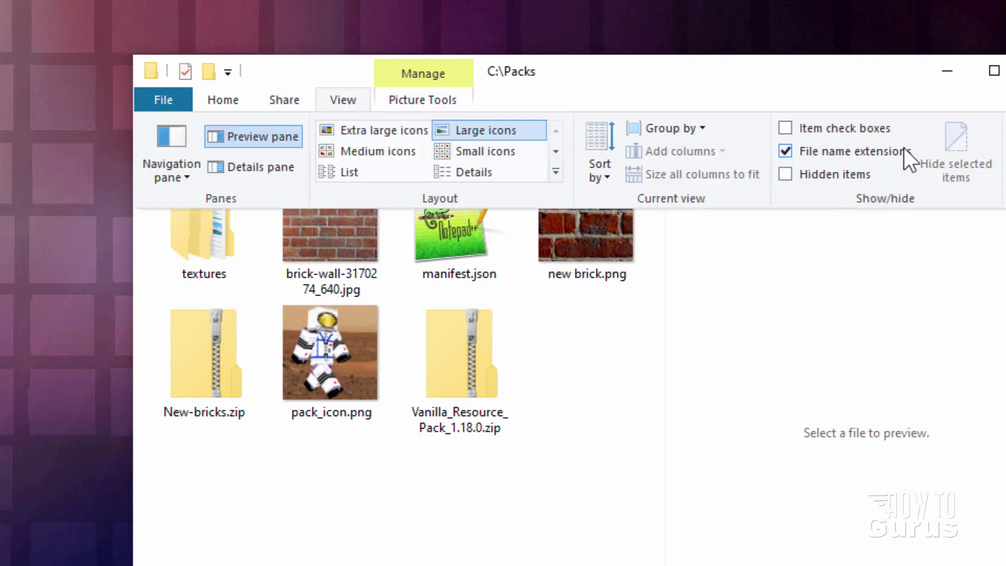
- Rename New-bricks.zip to New-bricks.mcpack and confirm the extension change
{"action": "left_click", "coordinate": [233, 414]}
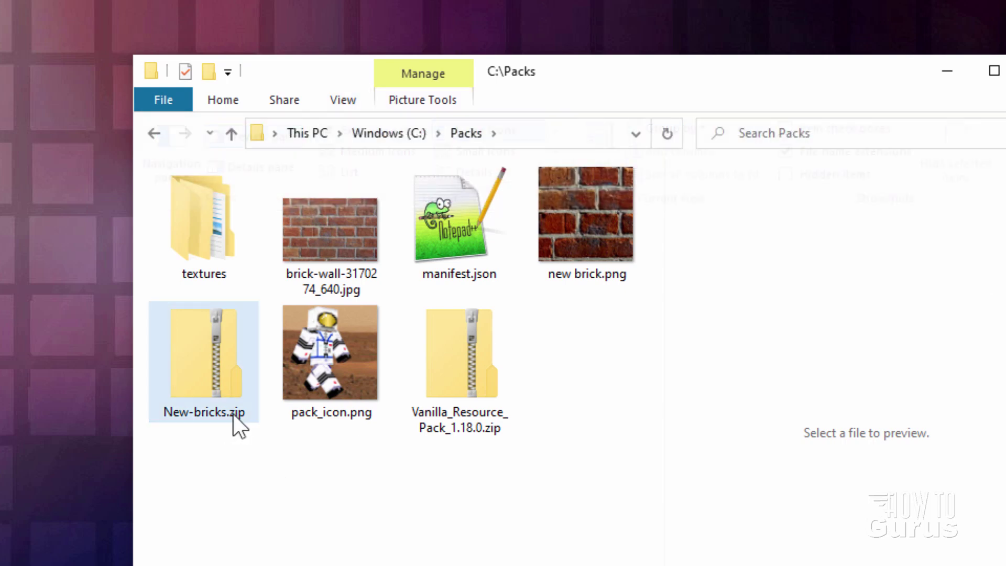
{"action": "left_click", "coordinate": [248, 412]}
{"action": "left_click", "coordinate": [254, 416]}
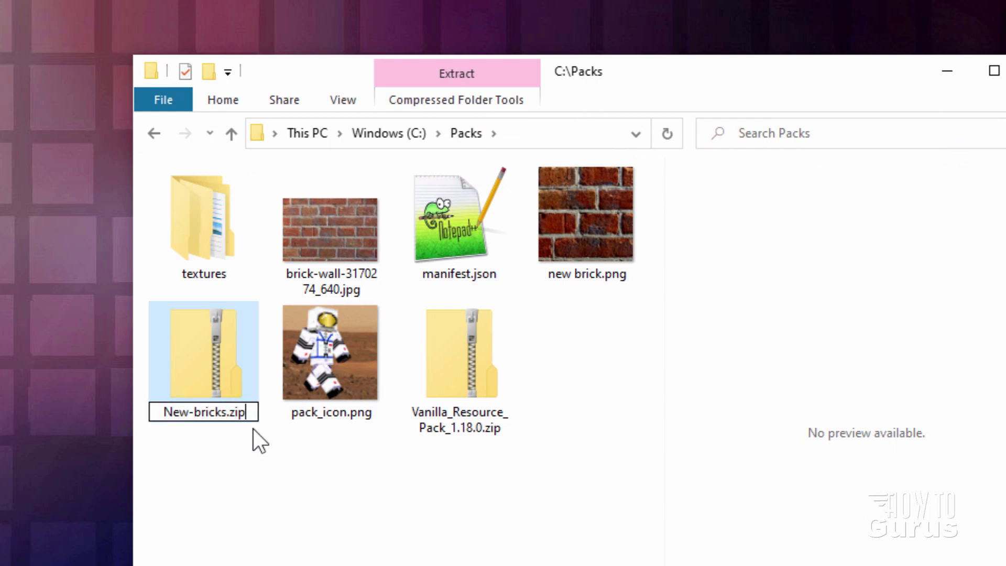
{"action": "key", "text": "BackSpace"}
{"action": "key", "text": "BackSpace"}
{"action": "key", "text": "BackSpace"}
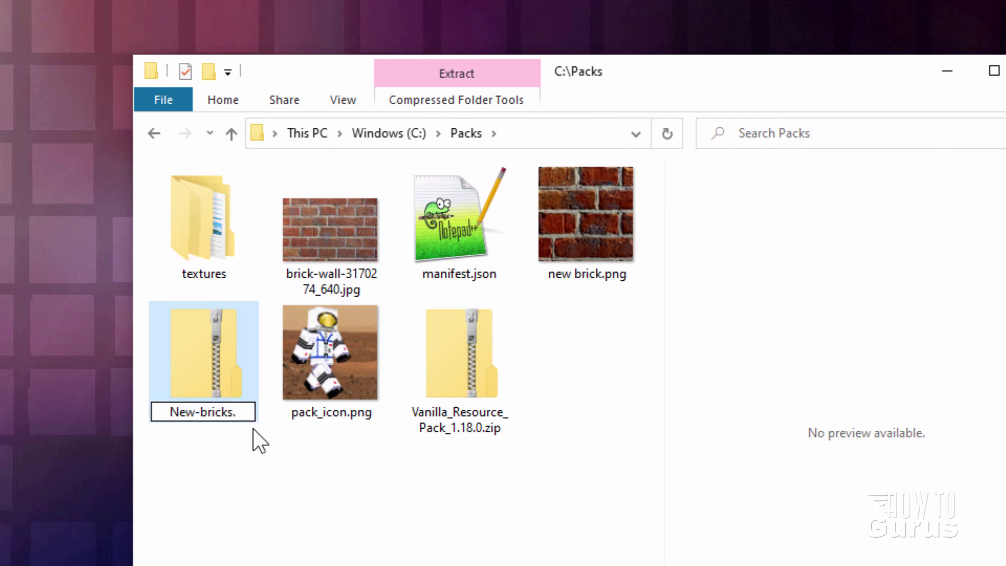
{"action": "type", "text": "mcpack"}
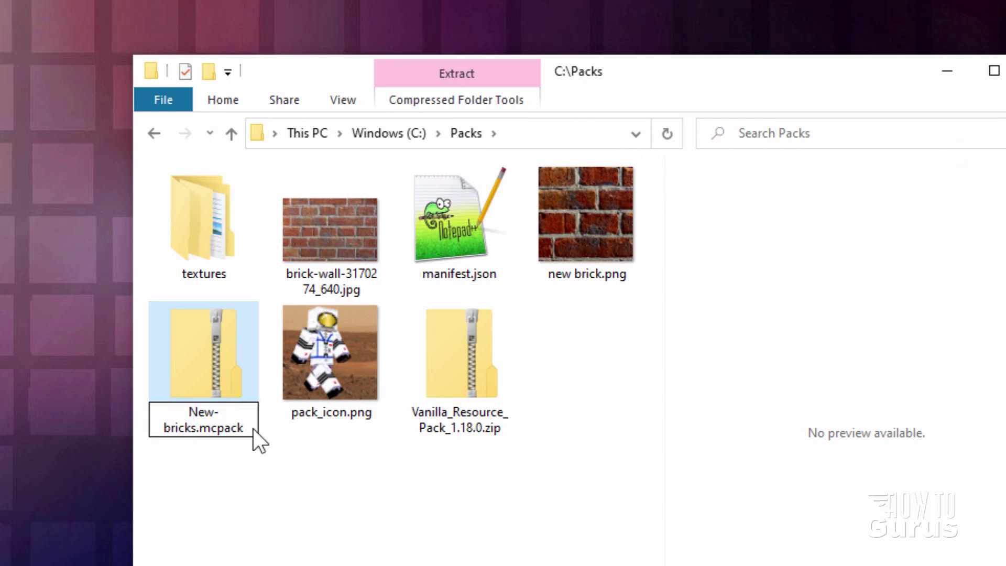
{"action": "key", "text": "Return"}
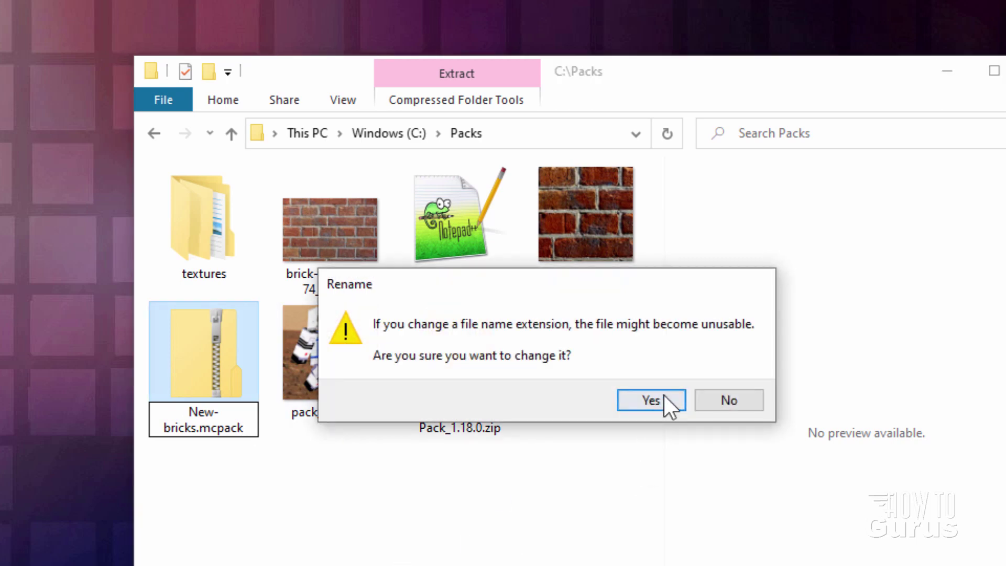
{"action": "left_click", "coordinate": [664, 395]}
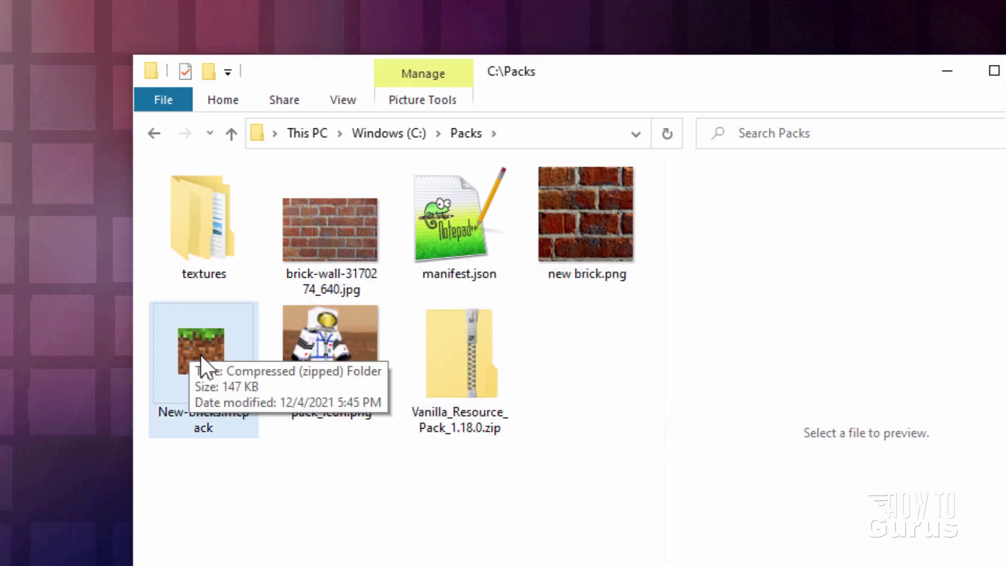
- Check the textures folder's contents, then open New-bricks.mcpack to import it into Minecraft
{"action": "left_click", "coordinate": [272, 445]}
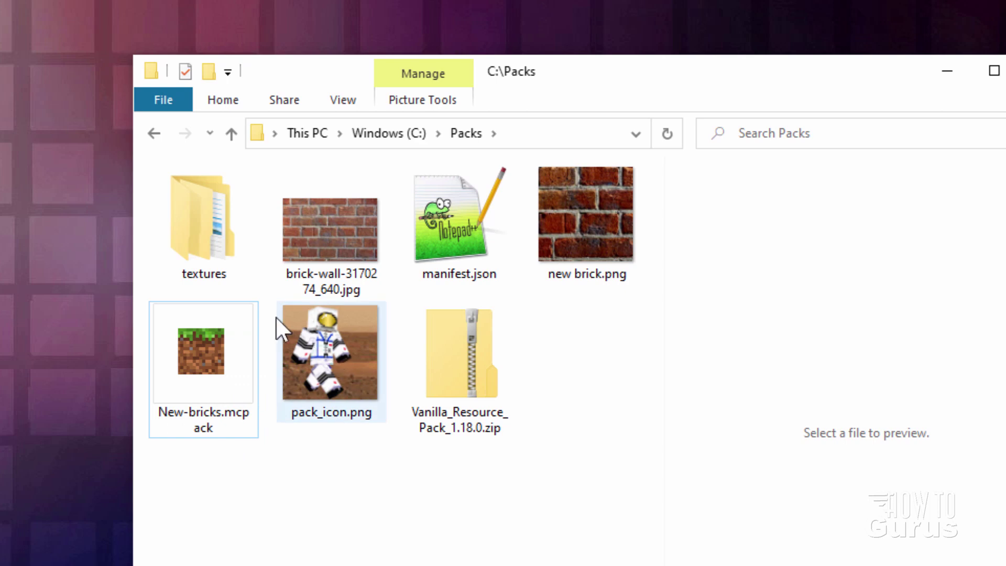
{"action": "double_click", "coordinate": [221, 246]}
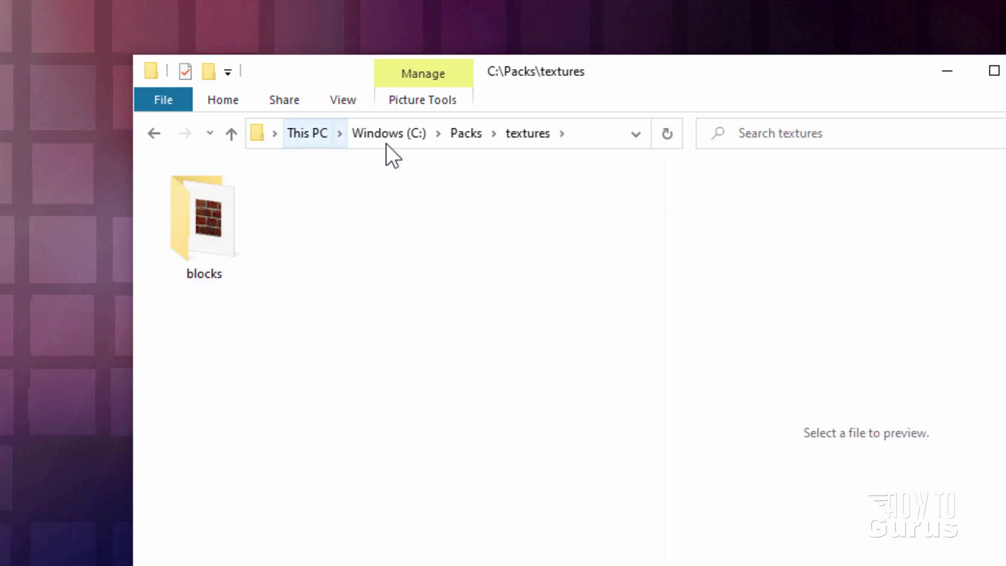
{"action": "left_click", "coordinate": [462, 134]}
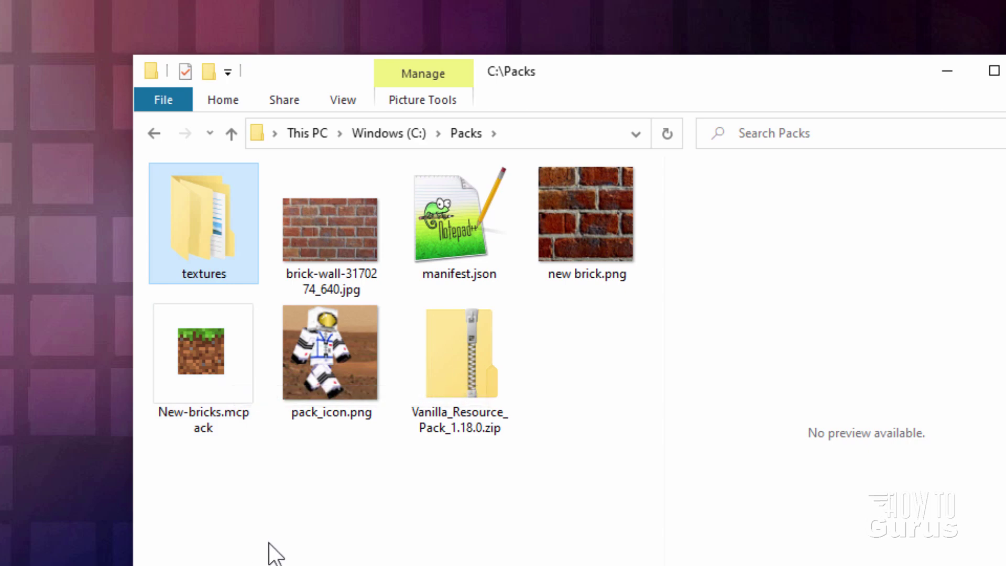
{"action": "double_click", "coordinate": [219, 350]}
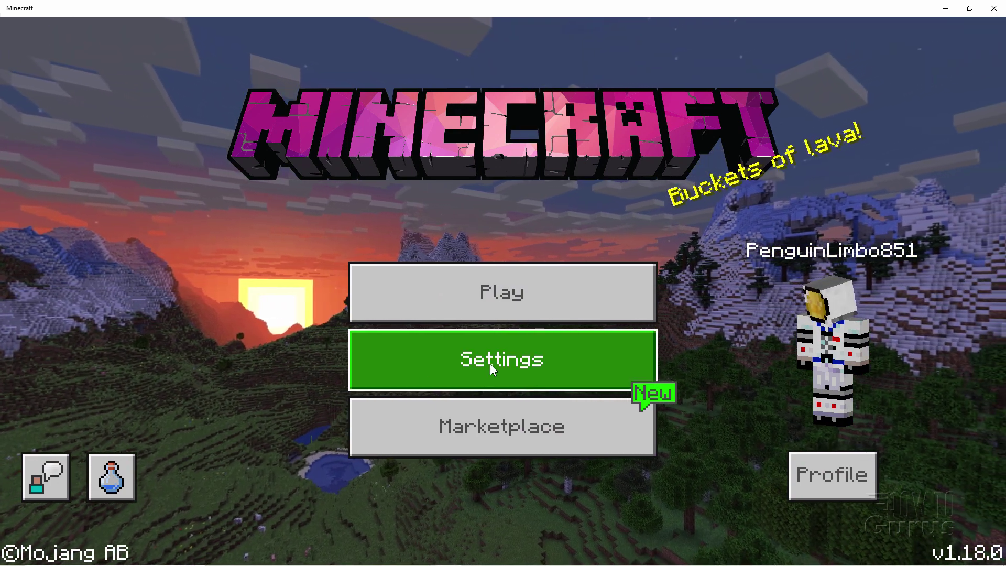
- Activate New Bricks from My Packs under Global Resources, then exit Settings
{"action": "left_click", "coordinate": [490, 363]}
{"action": "scroll", "coordinate": [391, 216], "scroll_direction": "down", "scroll_amount": 5}
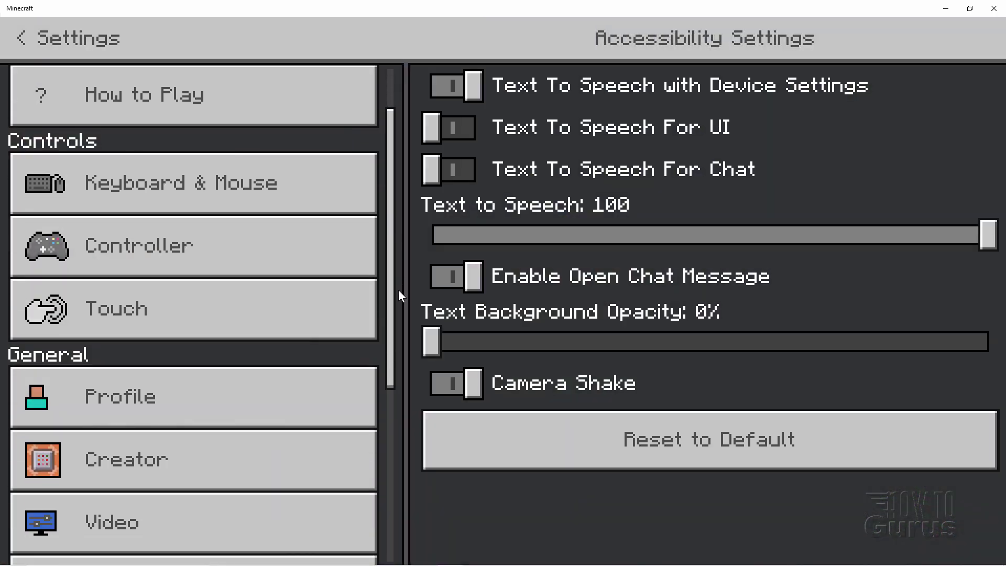
{"action": "left_click", "coordinate": [250, 408]}
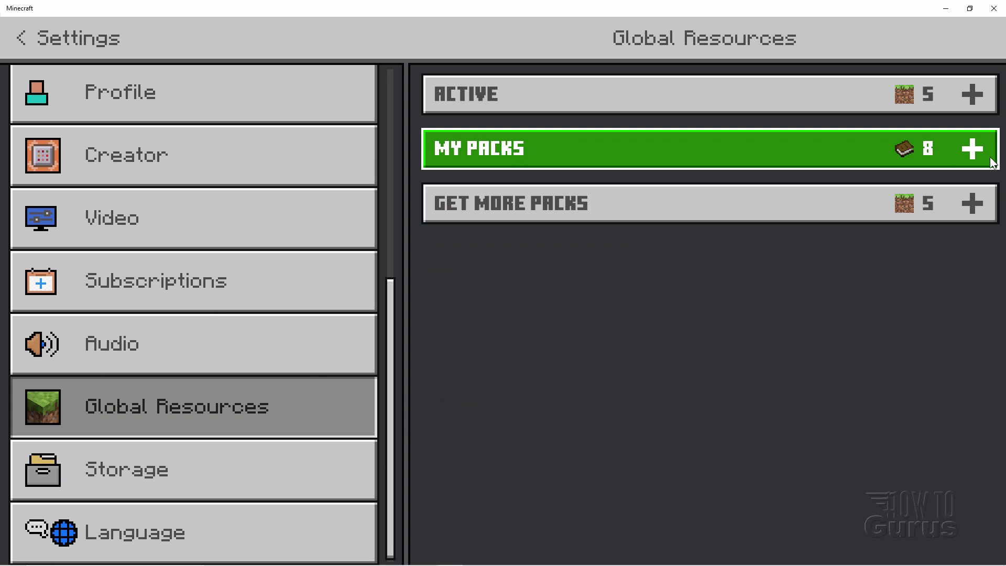
{"action": "left_click", "coordinate": [974, 152]}
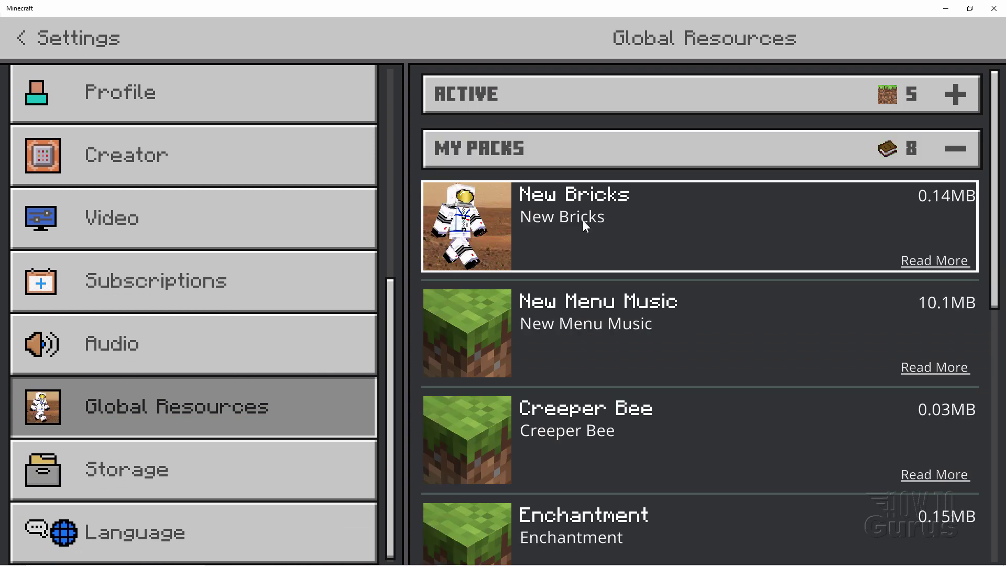
{"action": "left_click", "coordinate": [663, 226]}
{"action": "left_click", "coordinate": [686, 305]}
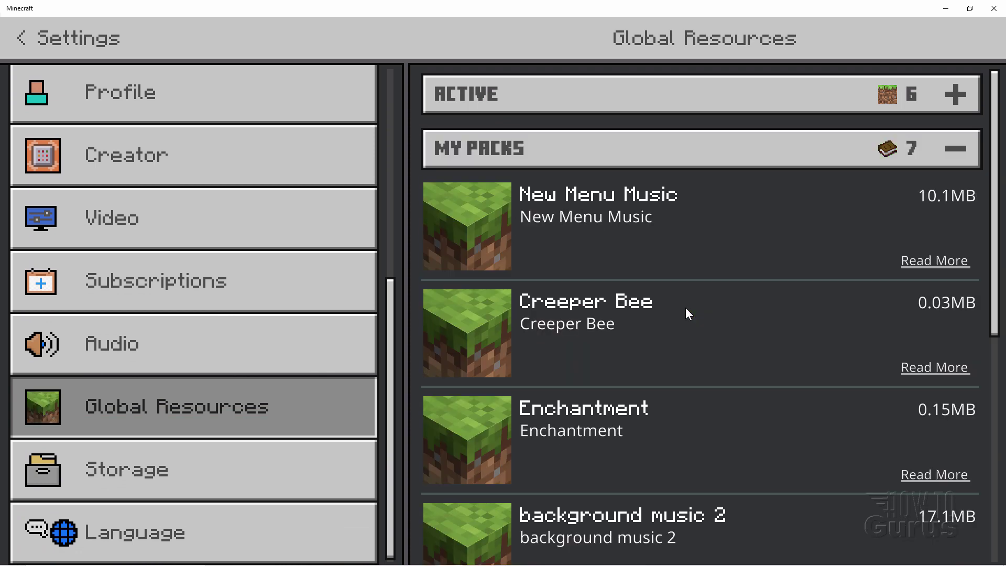
{"action": "left_click", "coordinate": [550, 104]}
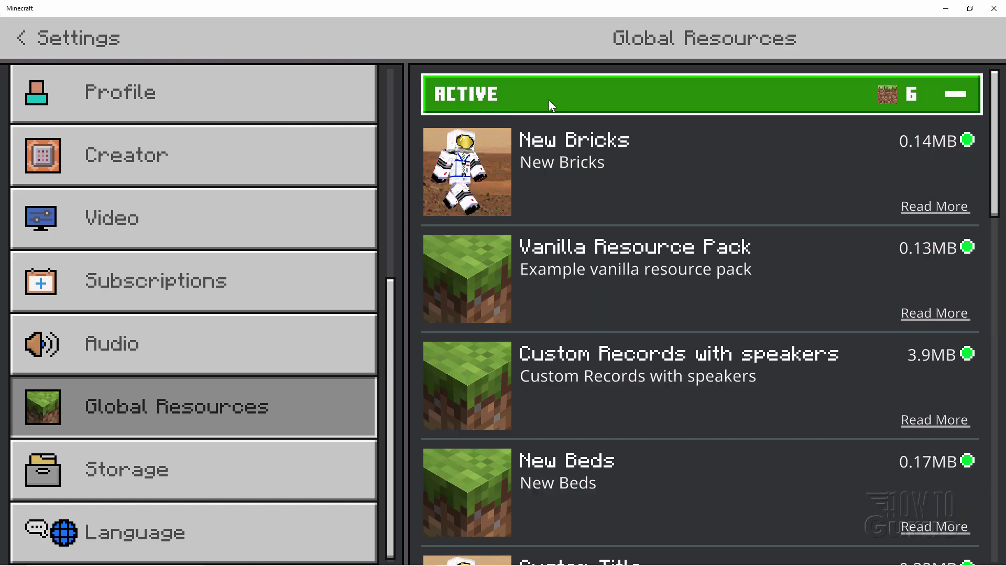
{"action": "left_click", "coordinate": [669, 102]}
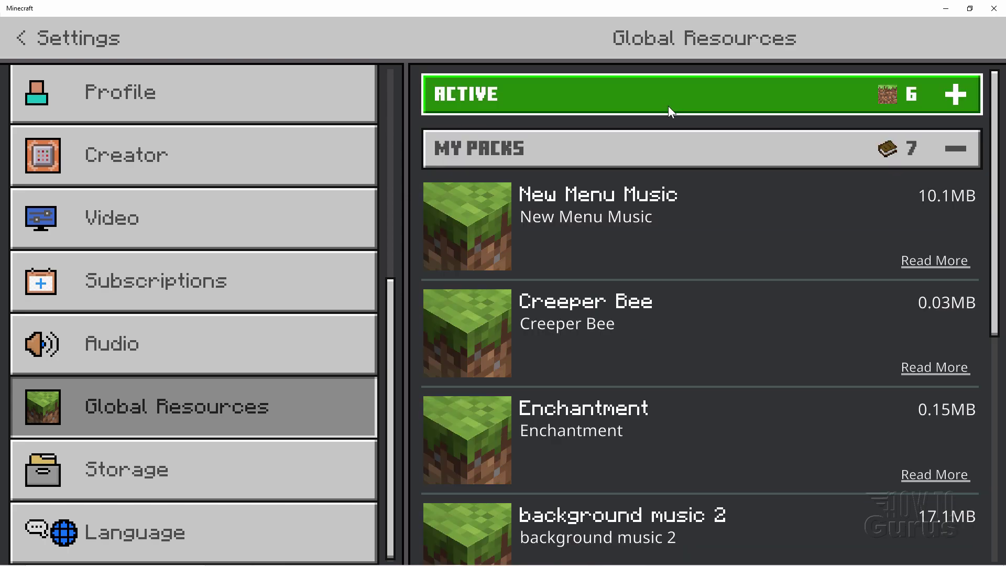
{"action": "left_click", "coordinate": [21, 38]}
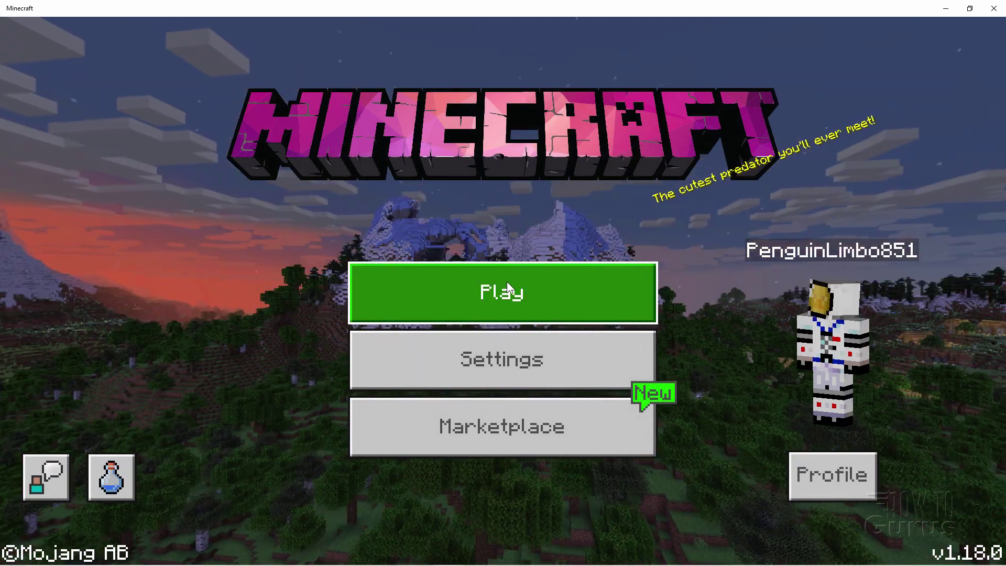
- Choose Play and load Main World from the Worlds list
{"action": "left_click", "coordinate": [507, 281]}
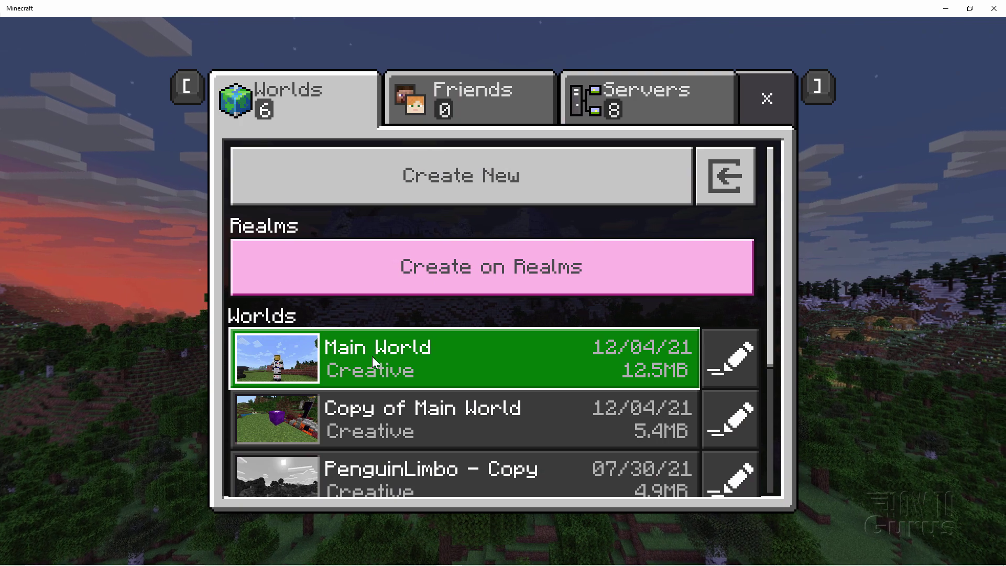
{"action": "left_click", "coordinate": [372, 356]}
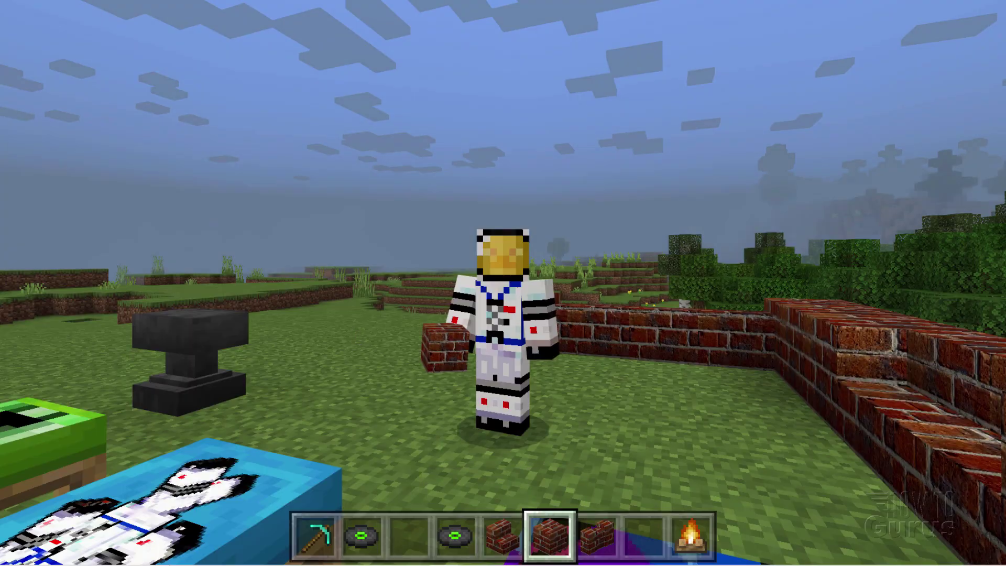